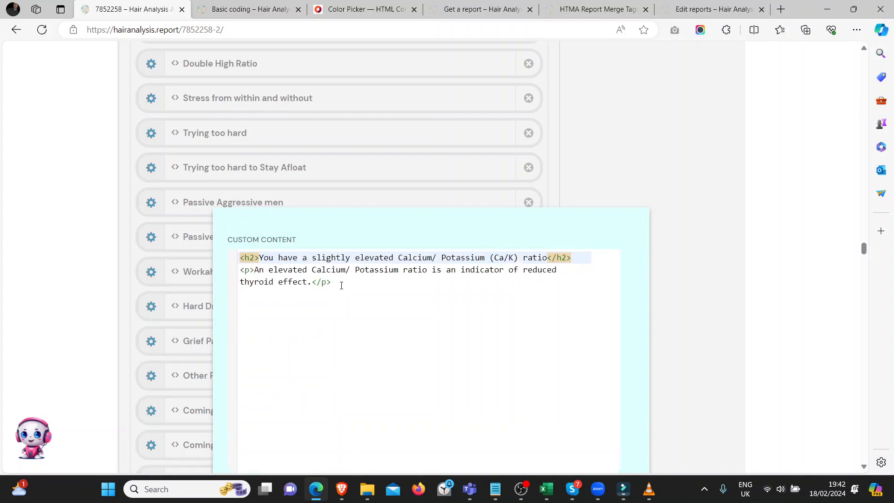
# Review the custom content and conditional logic of the Slightly Elevated Calcium/Potassium (Ca/K) Ratio block.
pyautogui.scroll(-10, 341, 290)
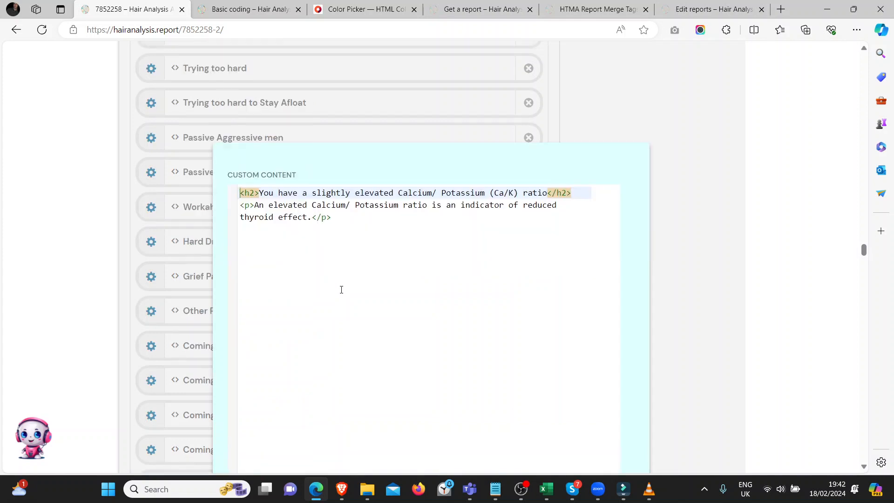
pyautogui.scroll(-4, 343, 293)
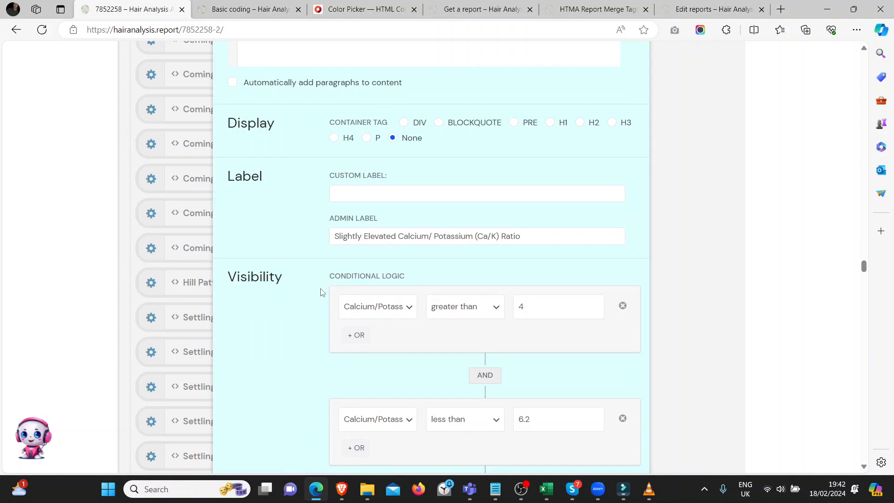
pyautogui.scroll(-3, 321, 292)
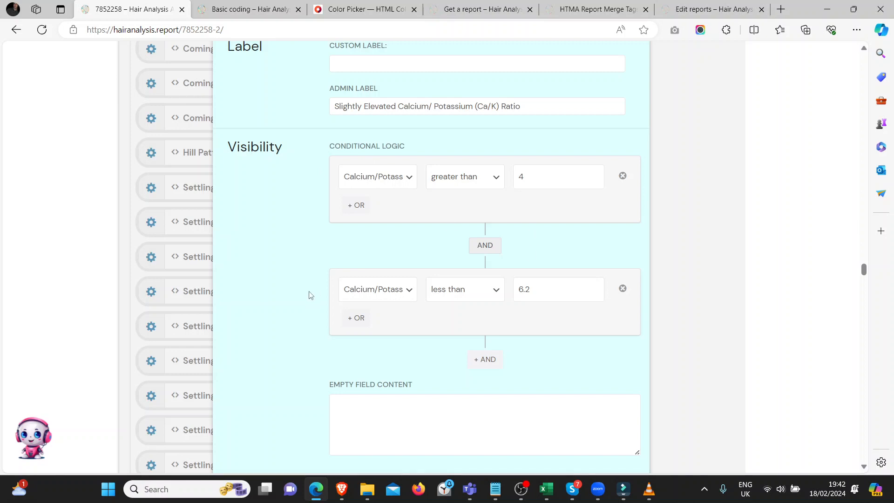
pyautogui.scroll(15, 309, 295)
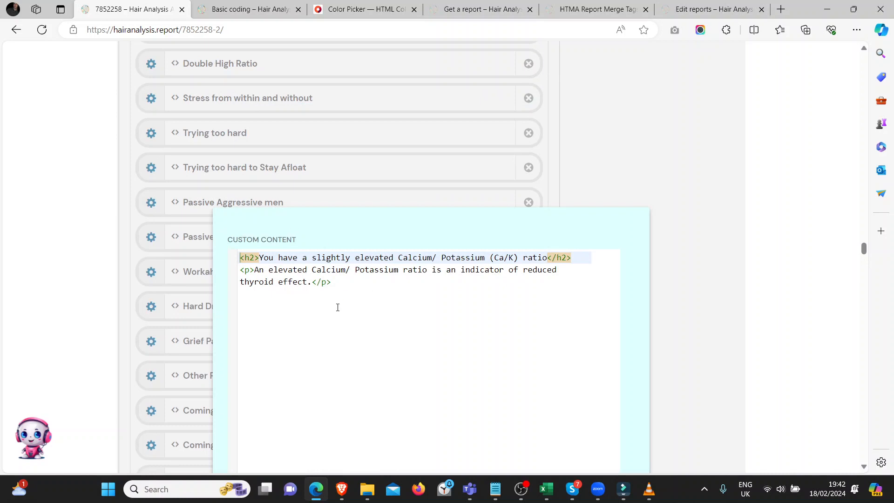
pyautogui.scroll(-15, 337, 307)
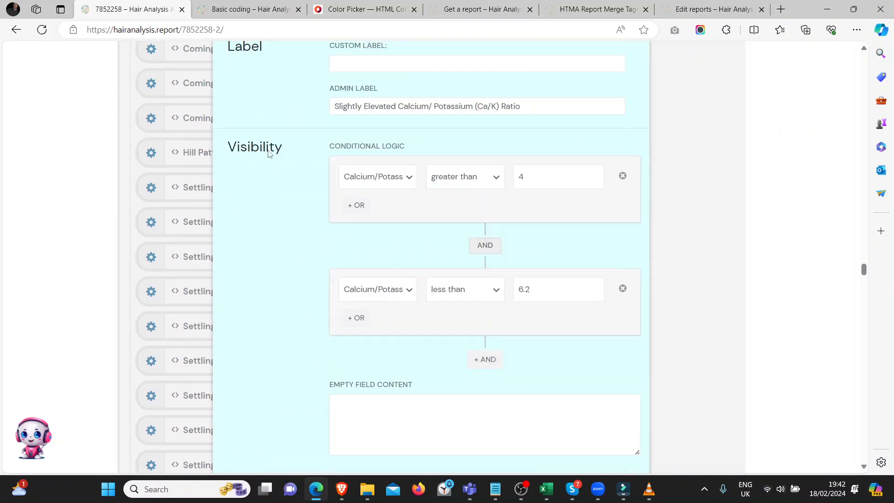
# Inspect the field choices in both Calcium/Potassium visibility conditions, keep Calcium/Potassium - CA/K, and close the block's settings.
pyautogui.click(379, 182)
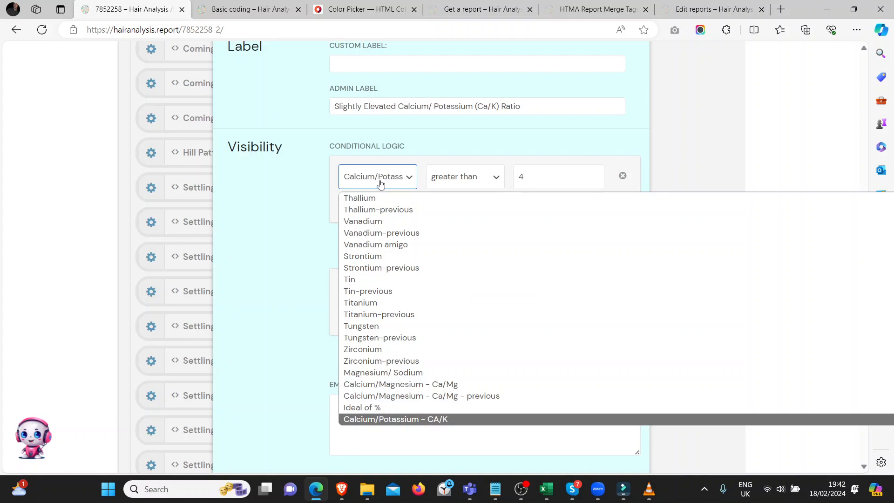
pyautogui.click(430, 420)
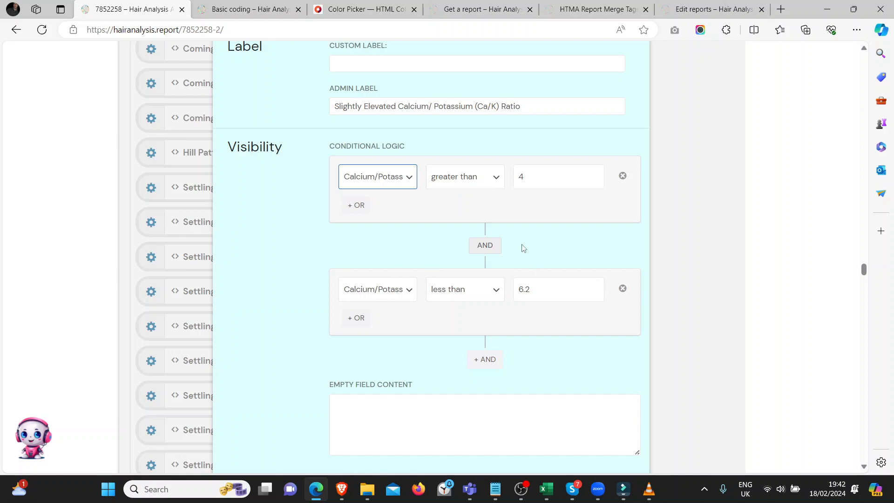
pyautogui.click(374, 289)
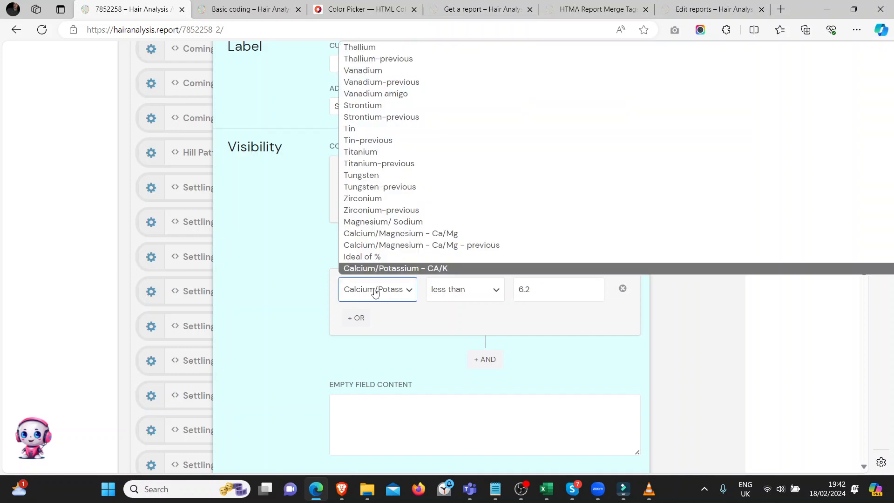
pyautogui.click(376, 291)
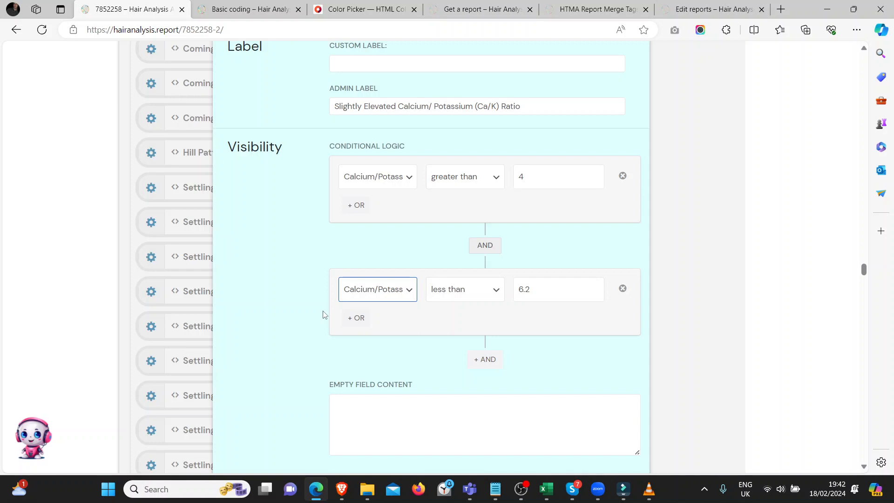
pyautogui.click(703, 297)
# Find the "Sympathetic Dominance x3 - Potassium is 2mg%" block in the report and open its settings.
pyautogui.scroll(-10, 159, 304)
pyautogui.scroll(-10, 158, 312)
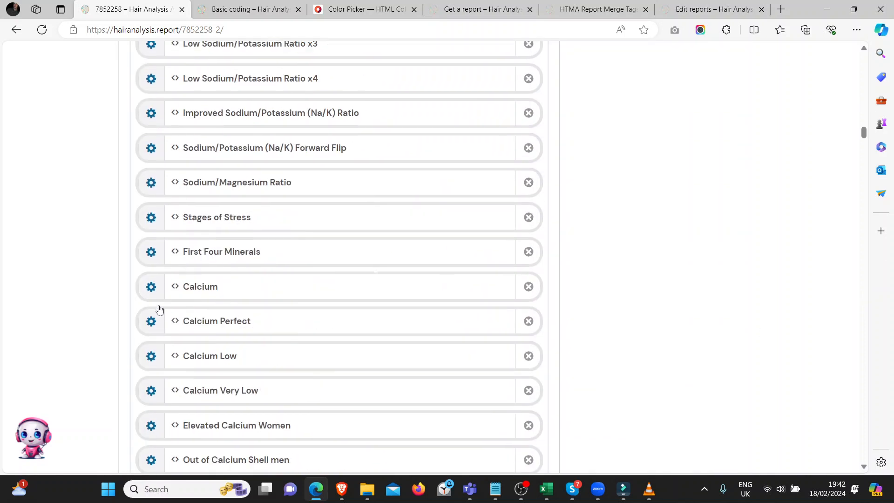
pyautogui.scroll(-7, 154, 326)
pyautogui.scroll(-5, 152, 329)
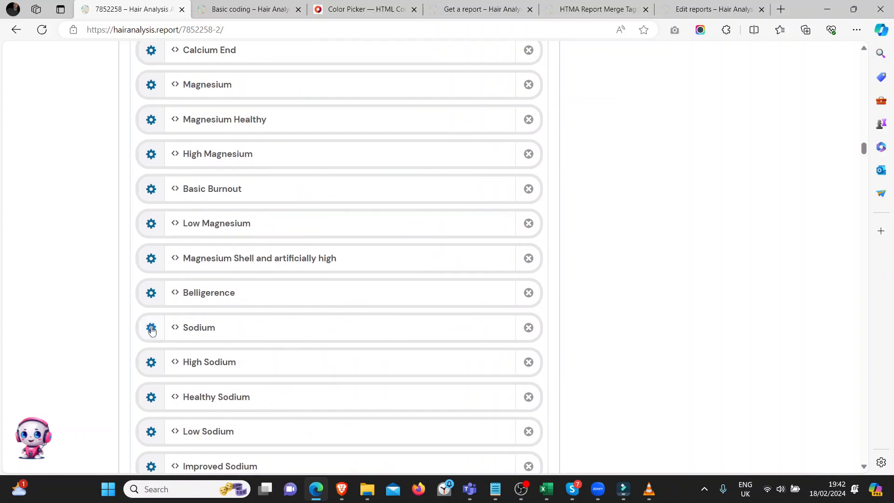
pyautogui.scroll(-12, 152, 361)
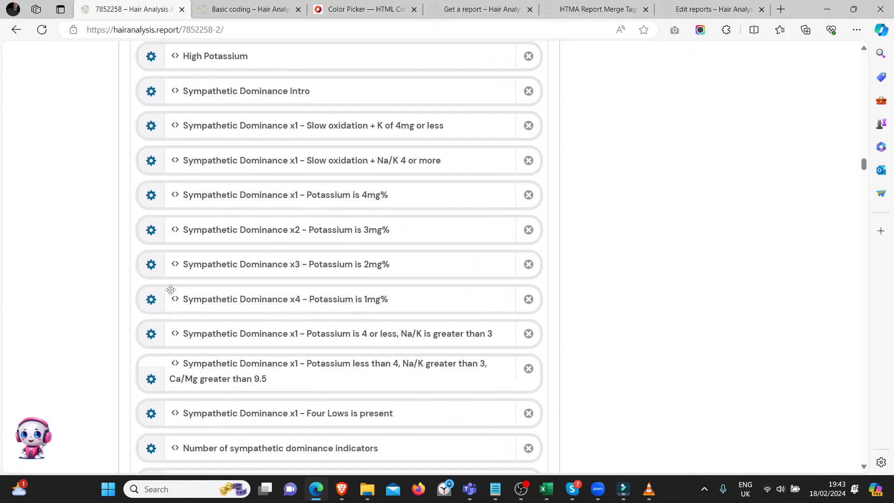
pyautogui.click(152, 266)
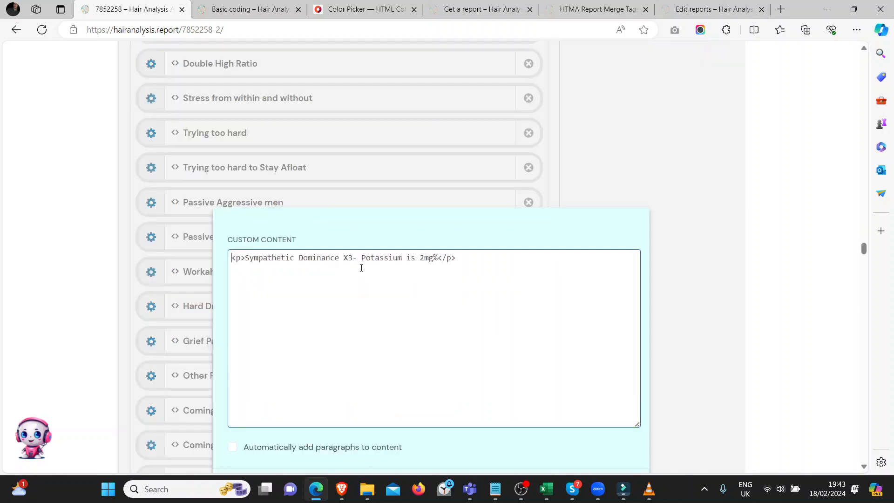
# Examine the Sympathetic Dominance x3 block's visibility conditions and the available fields in its Potassium condition, and close the settings.
pyautogui.scroll(-10, 362, 270)
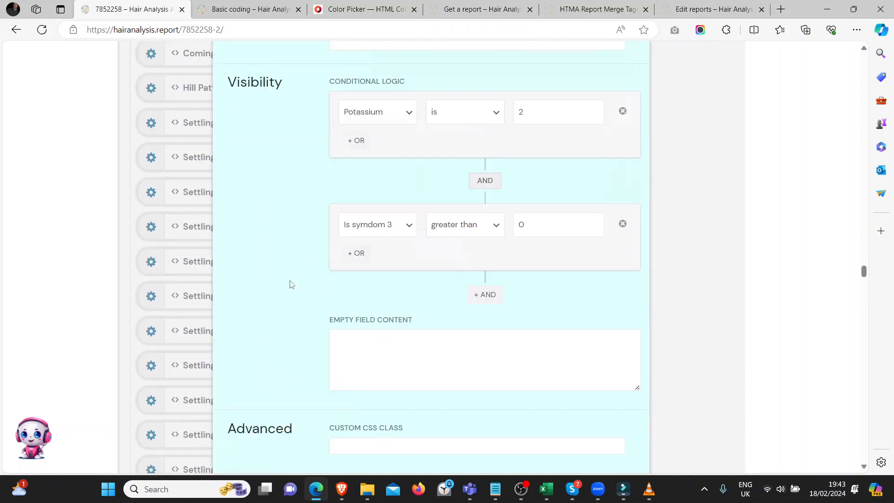
pyautogui.scroll(1, 291, 284)
pyautogui.click(387, 179)
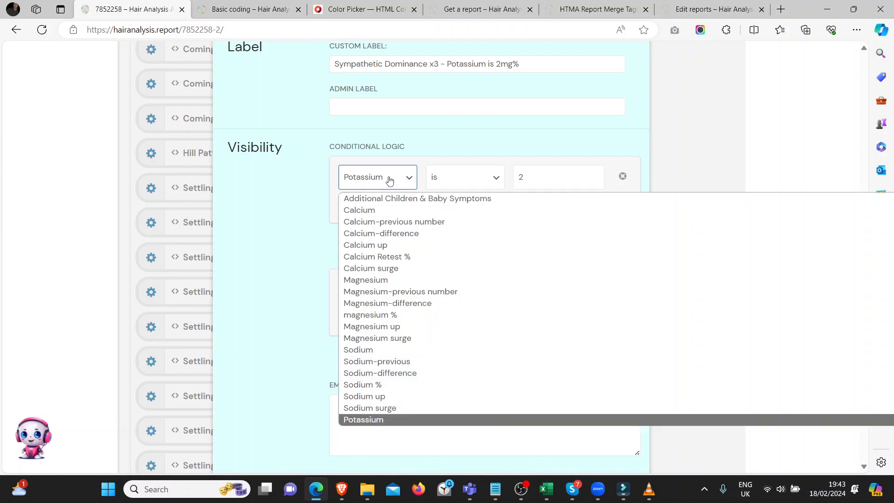
pyautogui.click(390, 179)
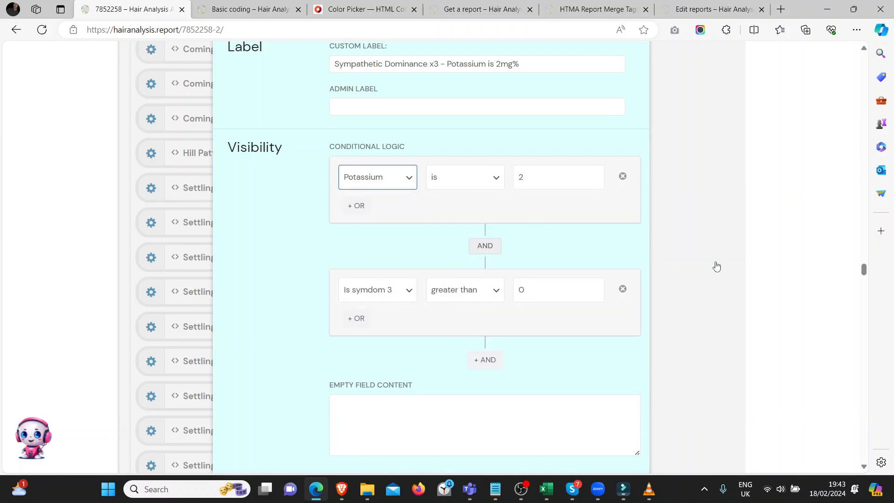
pyautogui.click(200, 298)
# Open the settings of the "Three Lows sodium is high" block and read through its custom content.
pyautogui.scroll(-9, 200, 299)
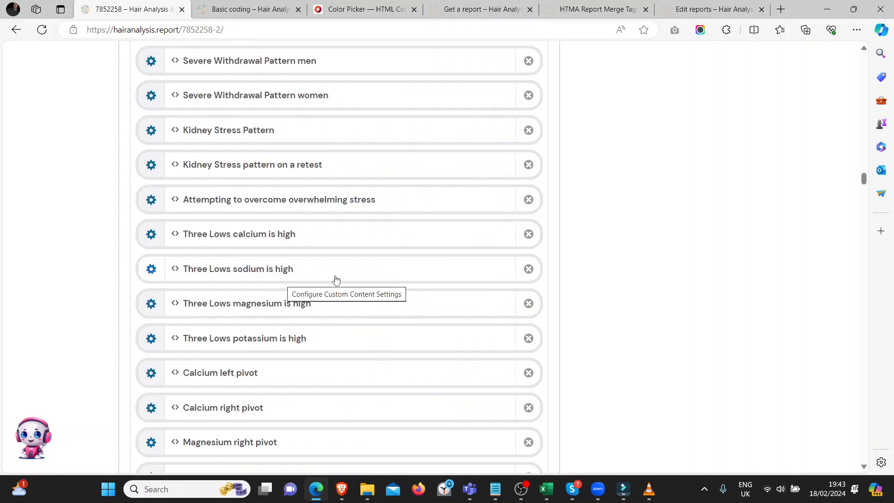
pyautogui.click(151, 268)
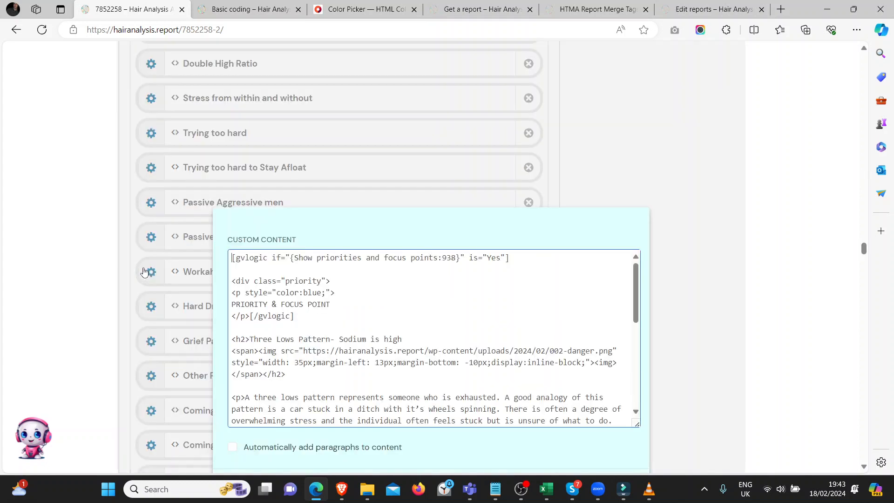
pyautogui.scroll(-5, 422, 229)
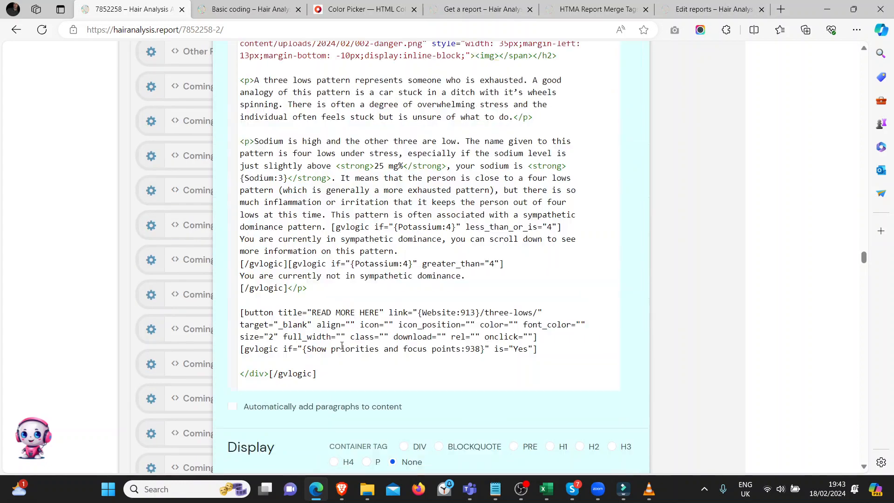
pyautogui.scroll(-5, 326, 331)
pyautogui.scroll(10, 326, 331)
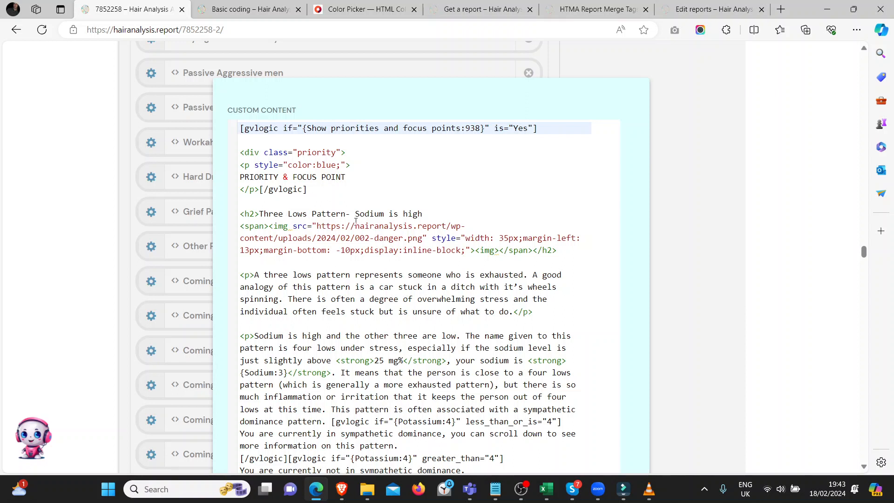
pyautogui.scroll(-1, 307, 315)
pyautogui.scroll(1, 307, 315)
# Check the Three Lows block's magnesium, sodium, potassium and calcium visibility conditions against its content, and close the settings.
pyautogui.scroll(-10, 306, 321)
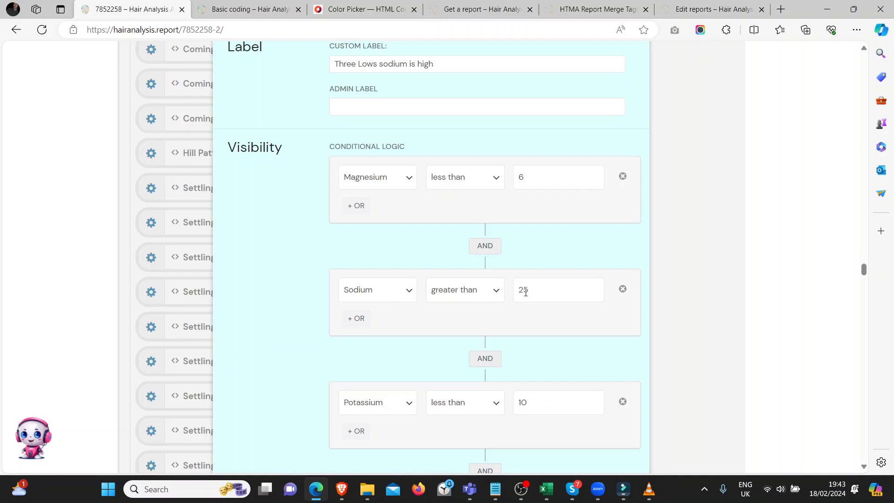
pyautogui.scroll(-3, 405, 339)
pyautogui.scroll(-3, 541, 290)
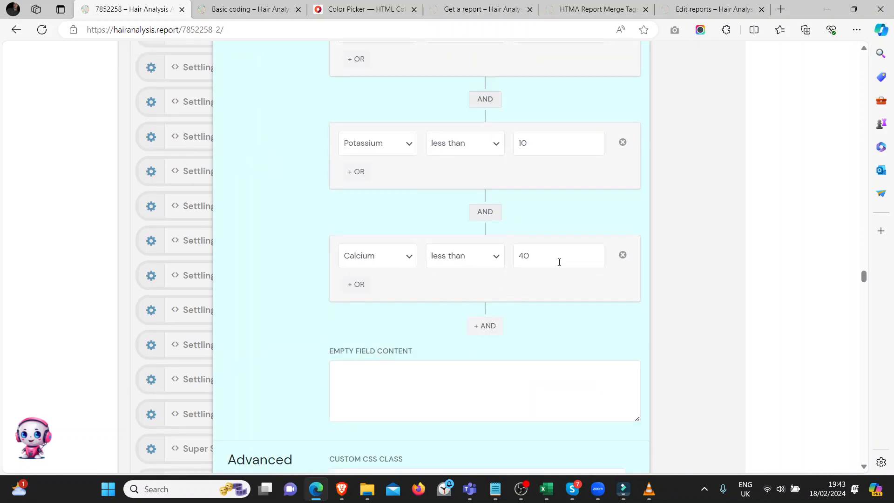
pyautogui.scroll(12, 357, 338)
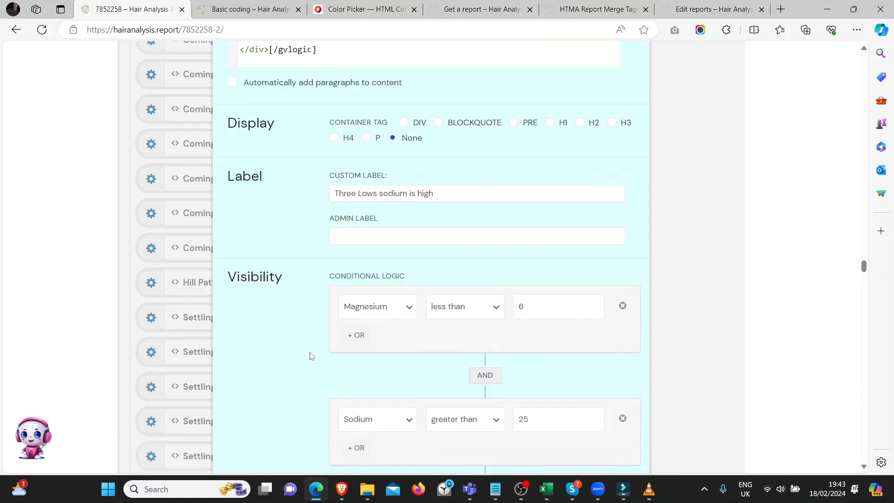
pyautogui.scroll(-6, 390, 309)
pyautogui.scroll(-4, 390, 309)
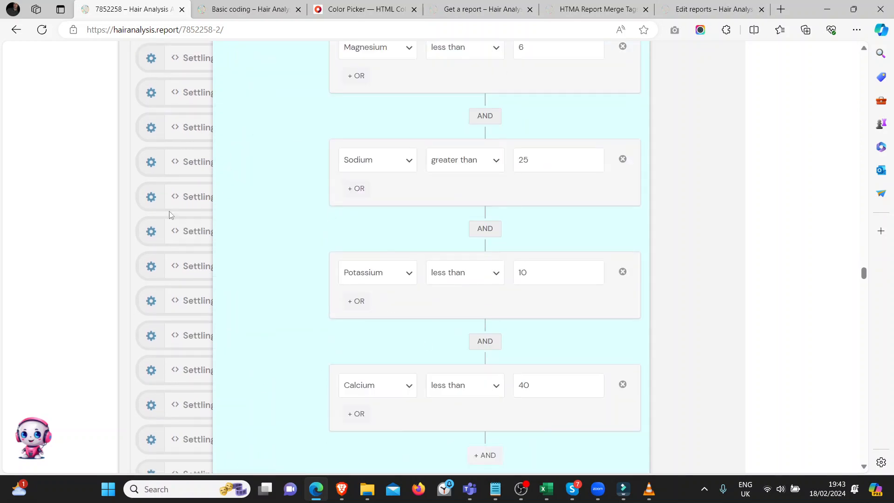
pyautogui.scroll(10, 352, 252)
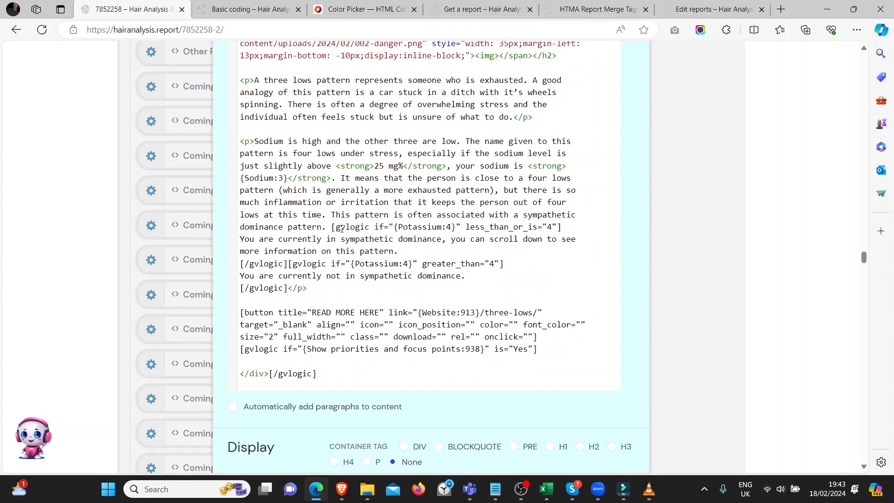
pyautogui.scroll(3, 342, 228)
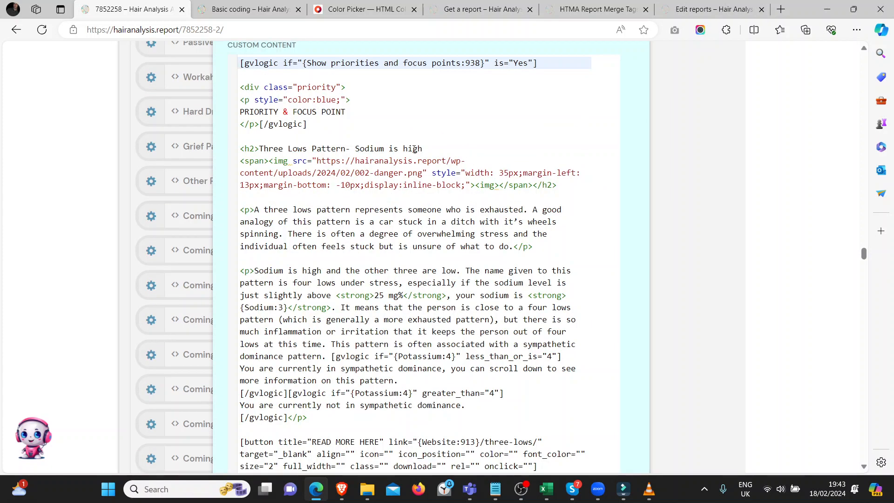
pyautogui.click(834, 206)
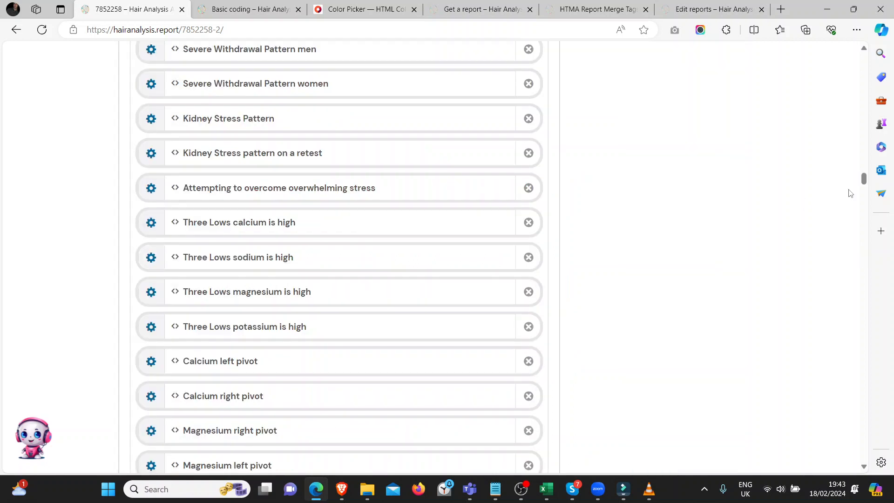
# Add a Custom Content field at the end of the report and move it between "Nickel elevated" and "Trace elements toxic metals".
pyautogui.moveTo(863, 179); pyautogui.dragTo(842, 457)
pyautogui.scroll(2, 338, 173)
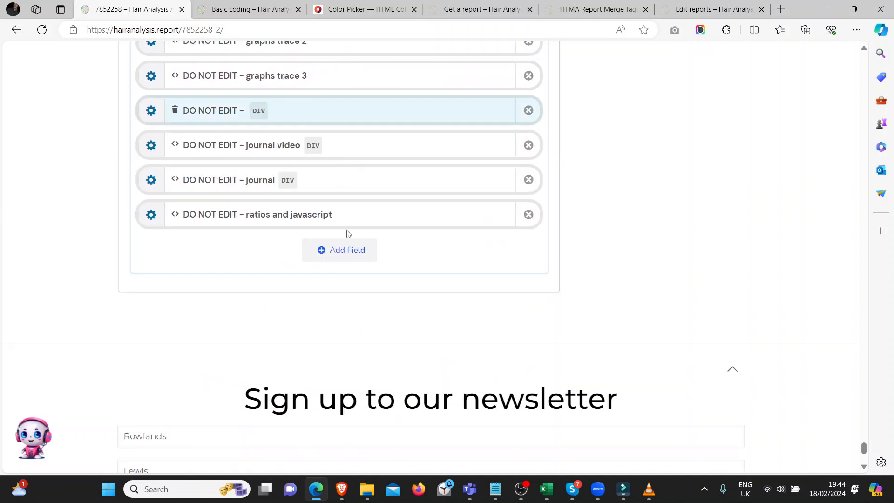
pyautogui.click(340, 261)
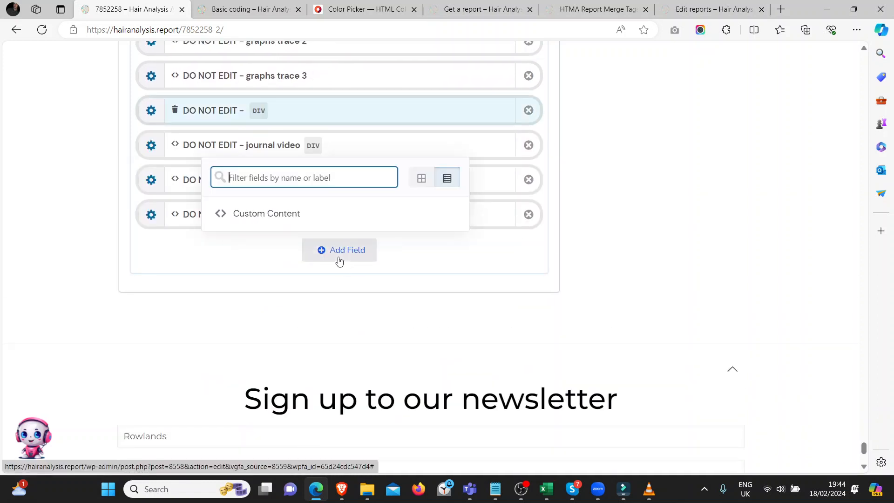
pyautogui.click(254, 218)
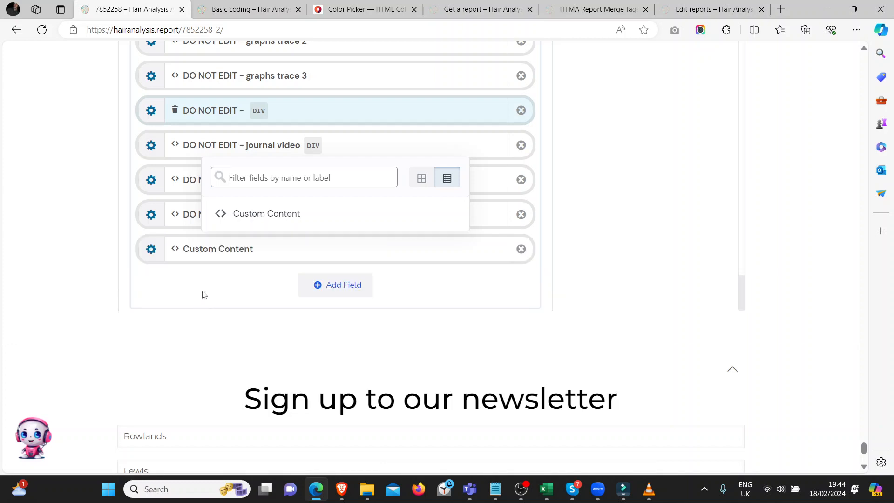
pyautogui.scroll(2, 205, 294)
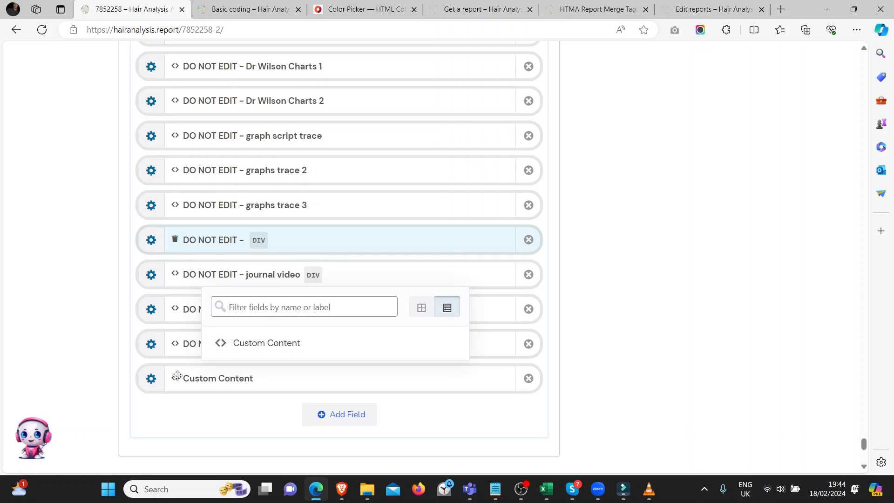
pyautogui.moveTo(177, 376)
pyautogui.mouseDown()
pyautogui.moveTo(181, 140)
pyautogui.moveTo(192, 151)
pyautogui.mouseUp()
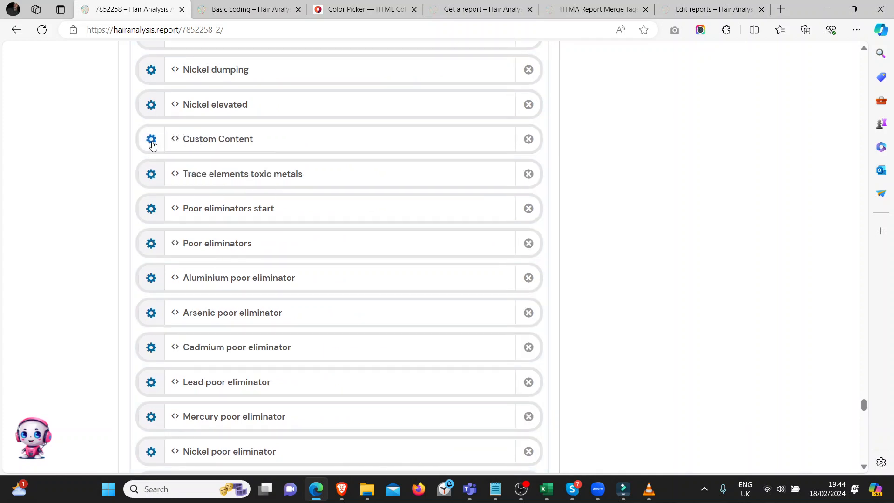
# Open the settings of the new Custom Content block and enter an h2 heading reading "The title" in its content.
pyautogui.click(151, 140)
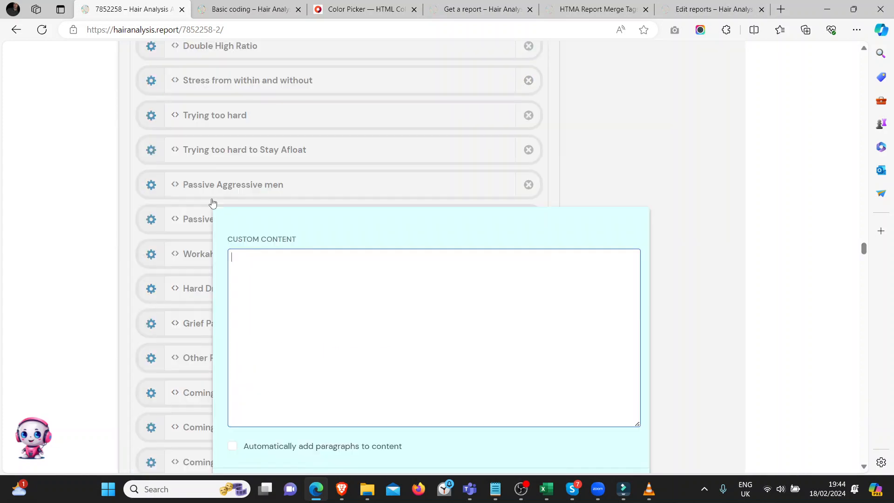
pyautogui.click(302, 257)
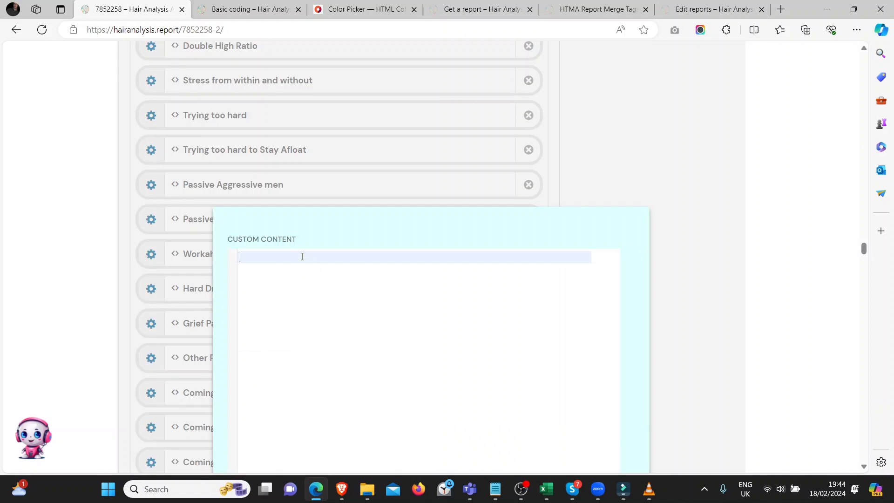
pyautogui.write('<h2>')
pyautogui.press('Return')
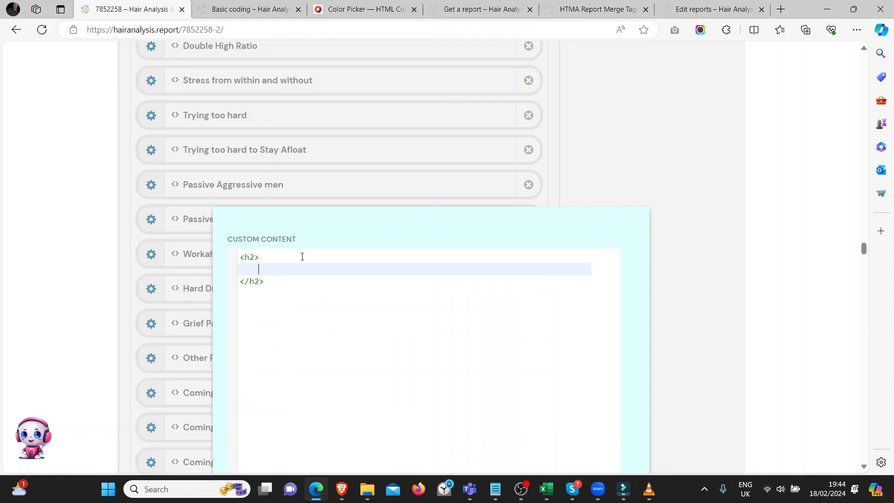
pyautogui.press('capslock')
pyautogui.write('T')
pyautogui.press('capslock')
pyautogui.write('he title')
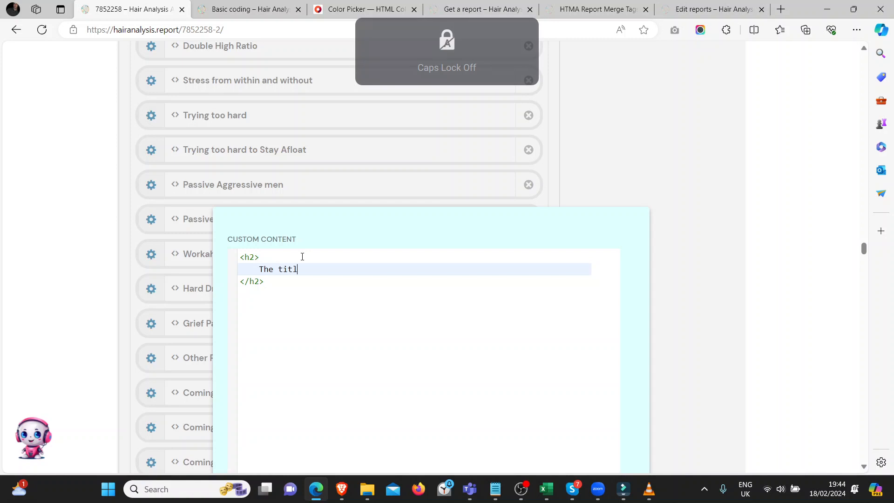
# Add a p element below the h2 heading with the text "This is the explanation of the pattern".
pyautogui.click(297, 279)
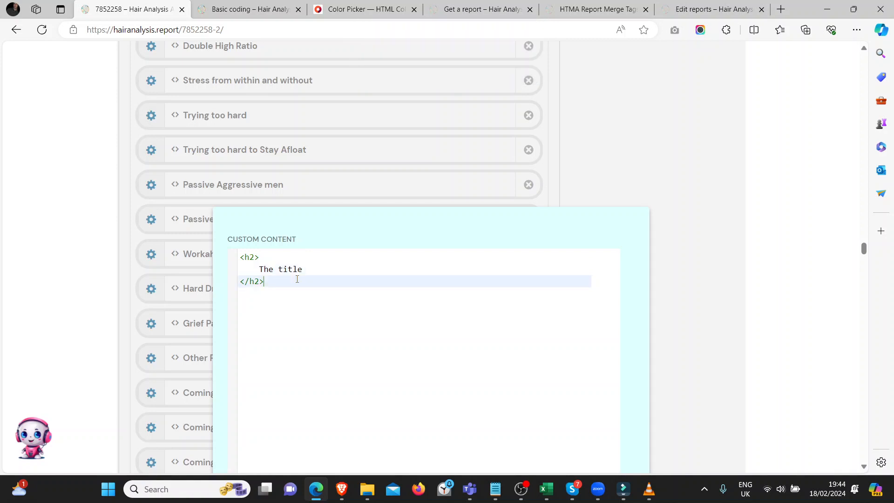
pyautogui.press('Return')
pyautogui.write('<p>')
pyautogui.press('Return')
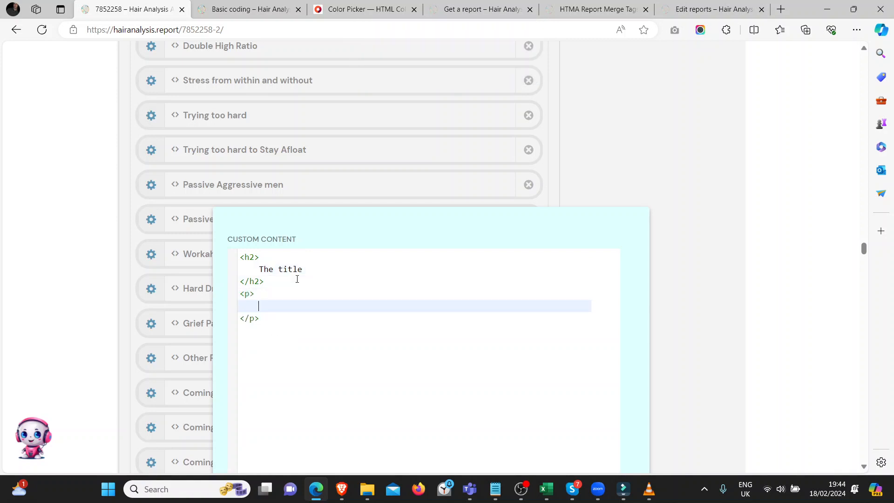
pyautogui.press('capslock')
pyautogui.write('T')
pyautogui.press('capslock')
pyautogui.write('his is the exp[la')
pyautogui.press('BackSpace')
pyautogui.write('anation of the pattern')
# Add a visibility condition to the custom content block requiring that Sex is Male.
pyautogui.scroll(-10, 308, 284)
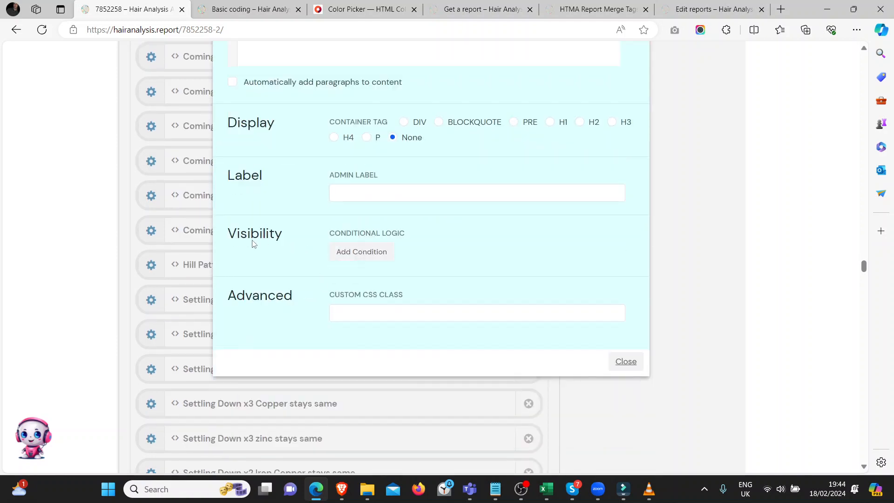
pyautogui.click(350, 251)
pyautogui.scroll(-2, 296, 266)
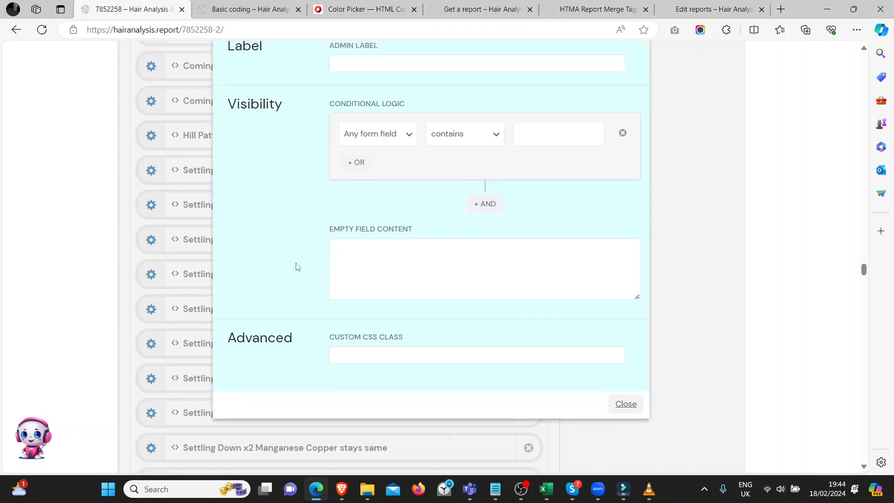
pyautogui.scroll(1, 296, 266)
pyautogui.click(378, 197)
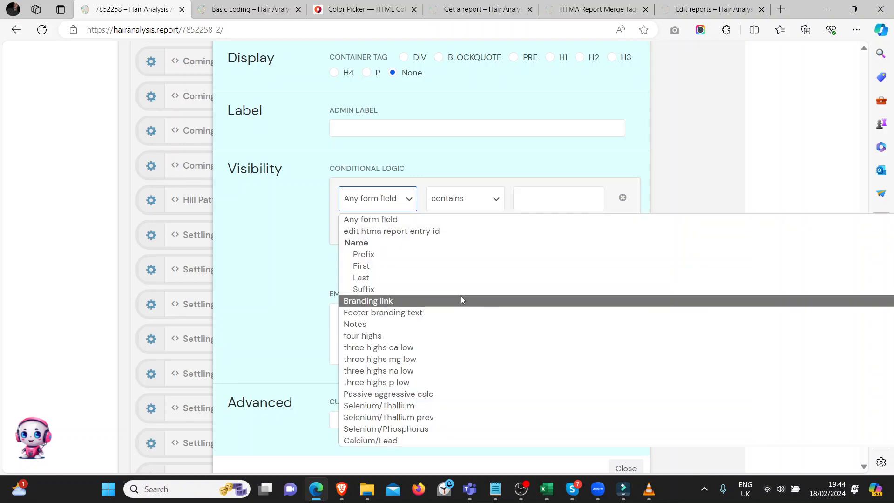
pyautogui.scroll(-5, 414, 295)
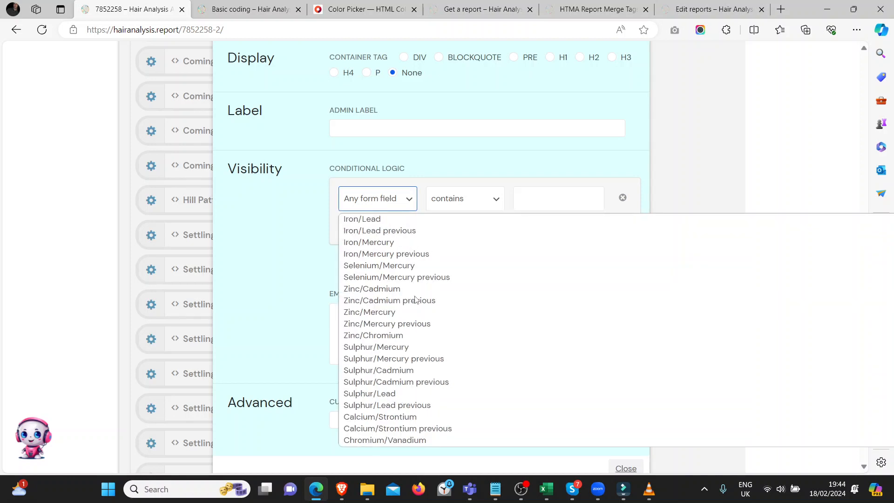
pyautogui.scroll(-7, 415, 299)
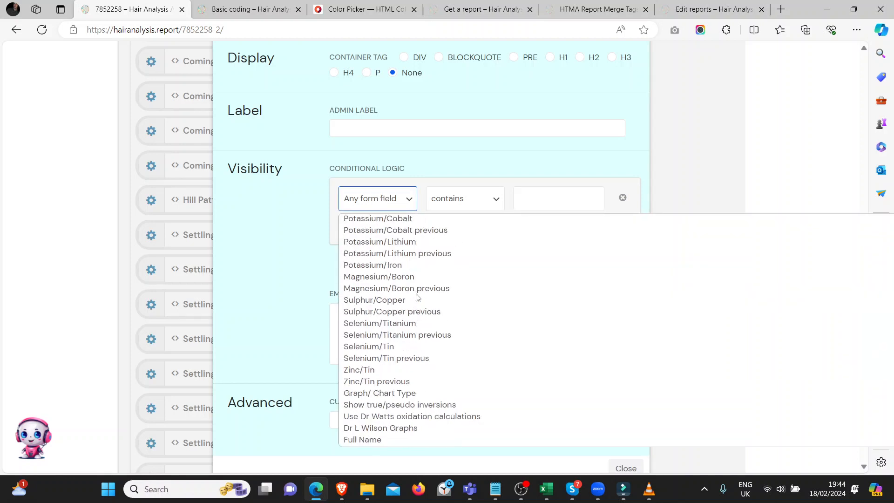
pyautogui.scroll(-6, 418, 297)
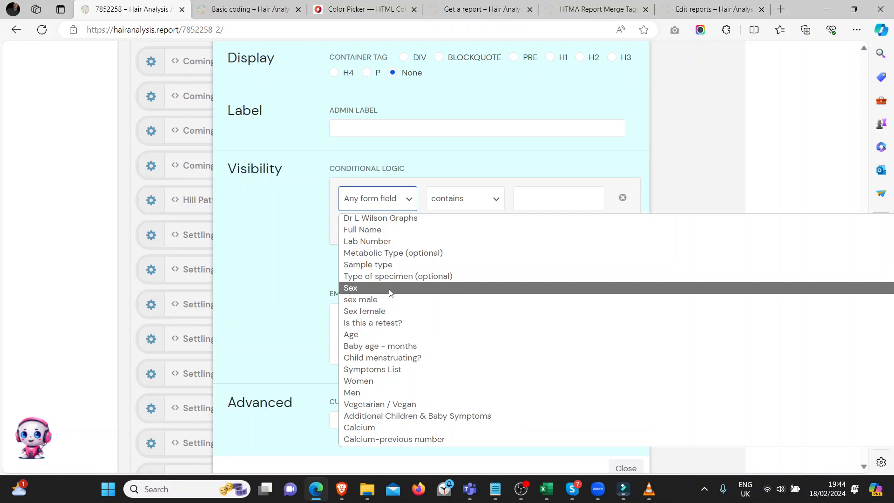
pyautogui.click(362, 294)
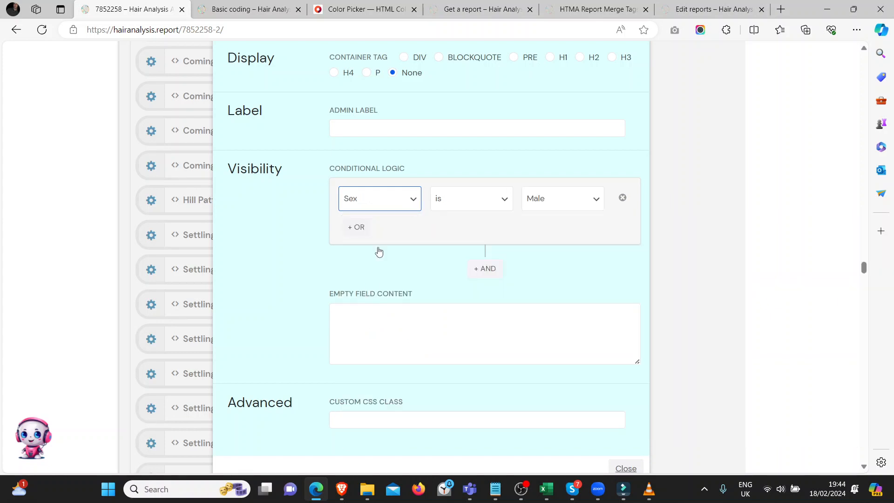
pyautogui.click(544, 206)
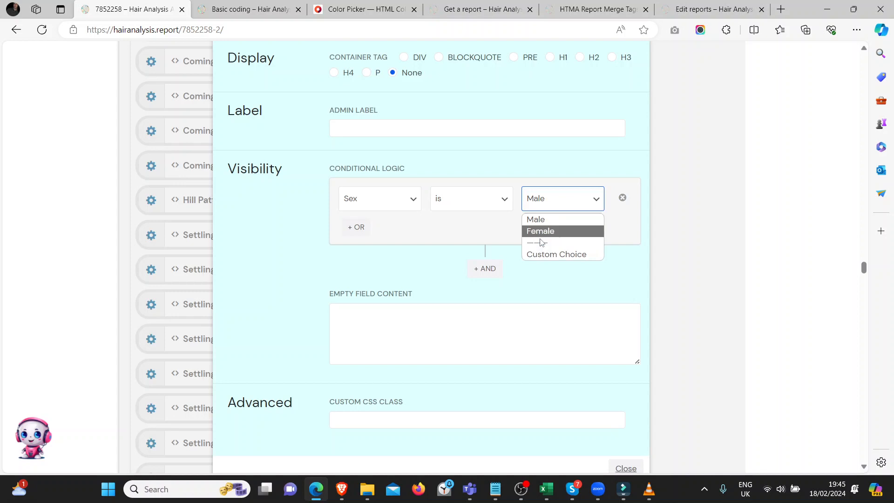
pyautogui.click(544, 220)
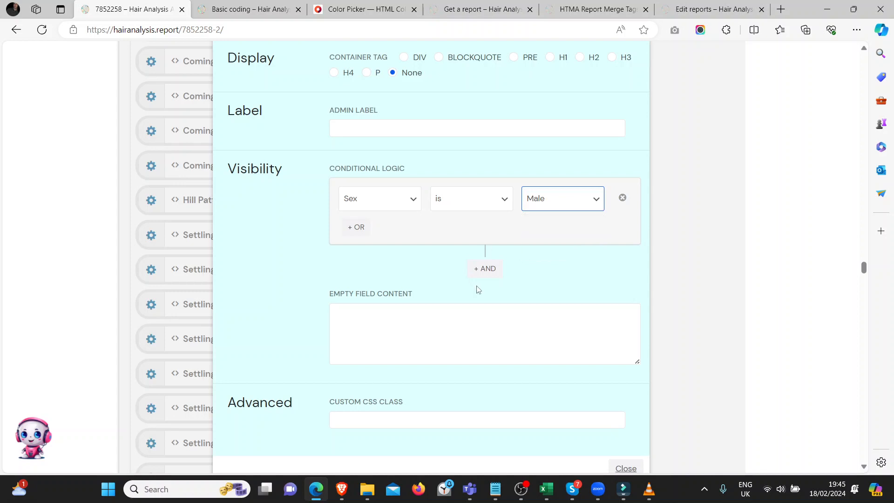
# Add an AND condition requiring Phosphorus to be less than 11.
pyautogui.click(483, 269)
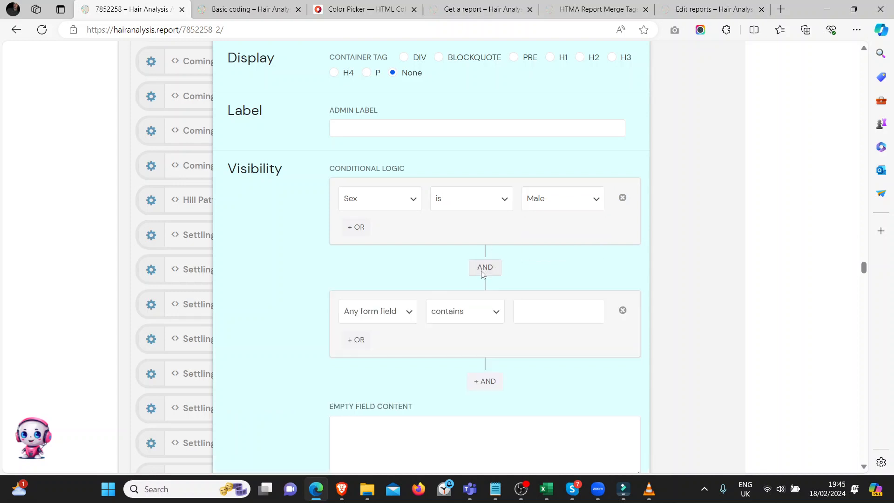
pyautogui.click(389, 312)
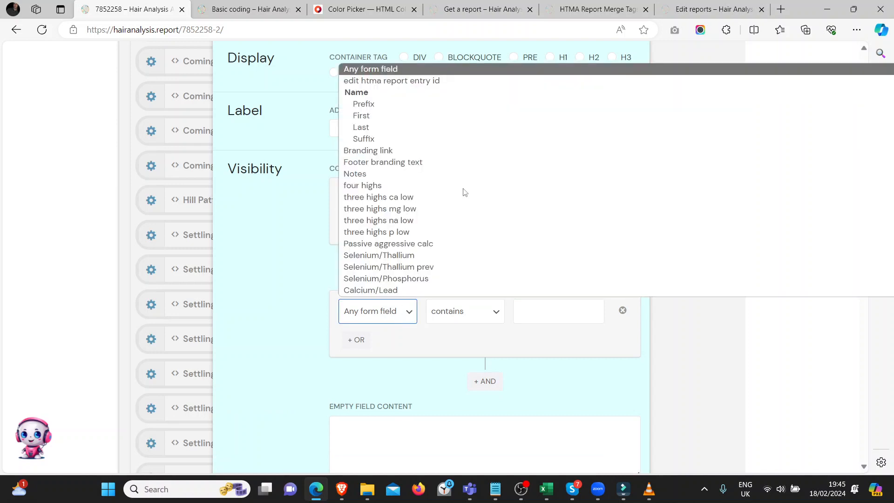
pyautogui.scroll(-5, 451, 207)
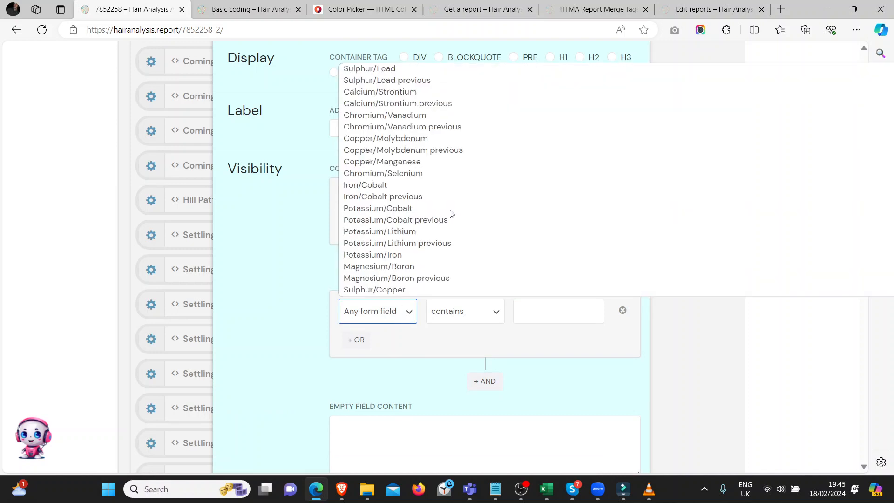
pyautogui.scroll(10, 450, 213)
pyautogui.scroll(-2, 451, 213)
pyautogui.scroll(-3, 450, 214)
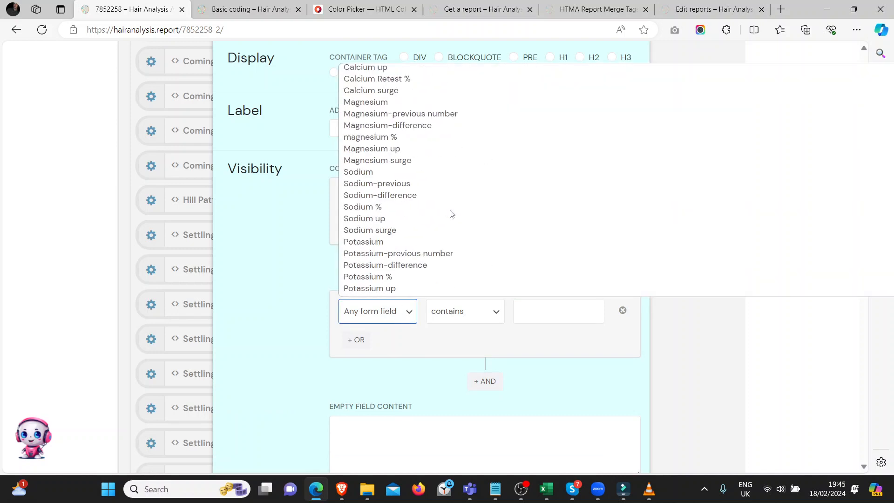
pyautogui.scroll(-10, 451, 213)
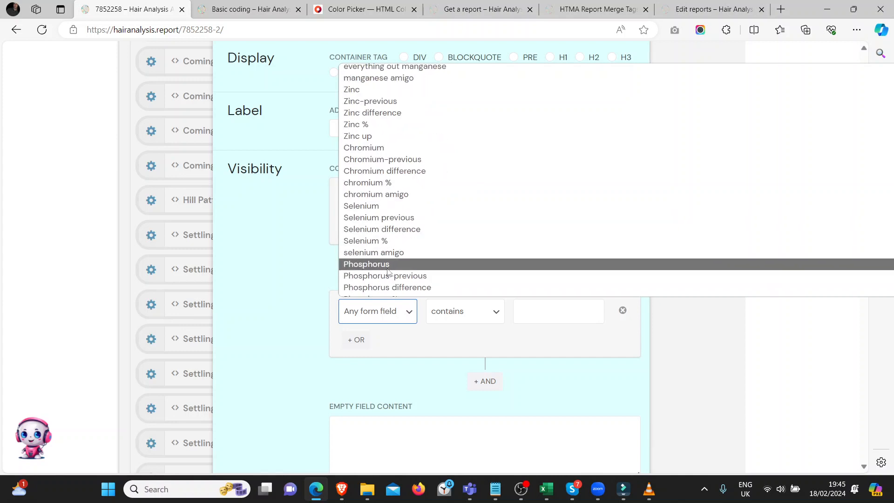
pyautogui.click(387, 264)
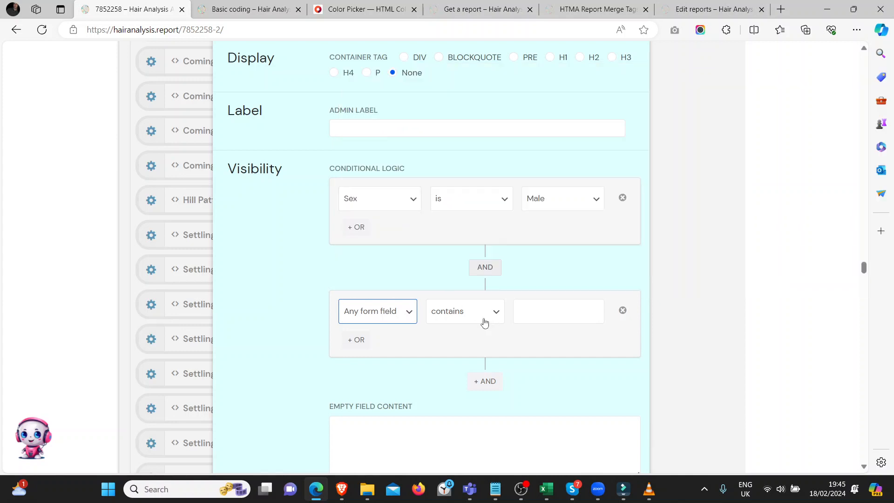
pyautogui.click(467, 316)
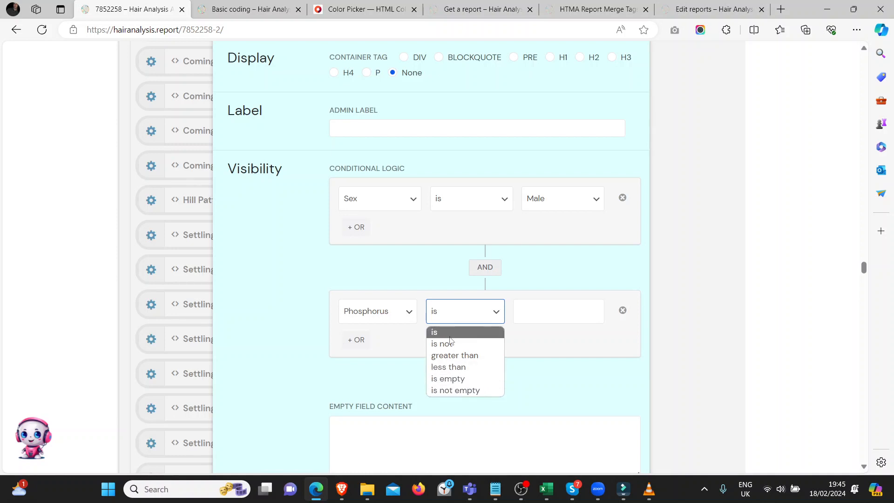
pyautogui.click(441, 369)
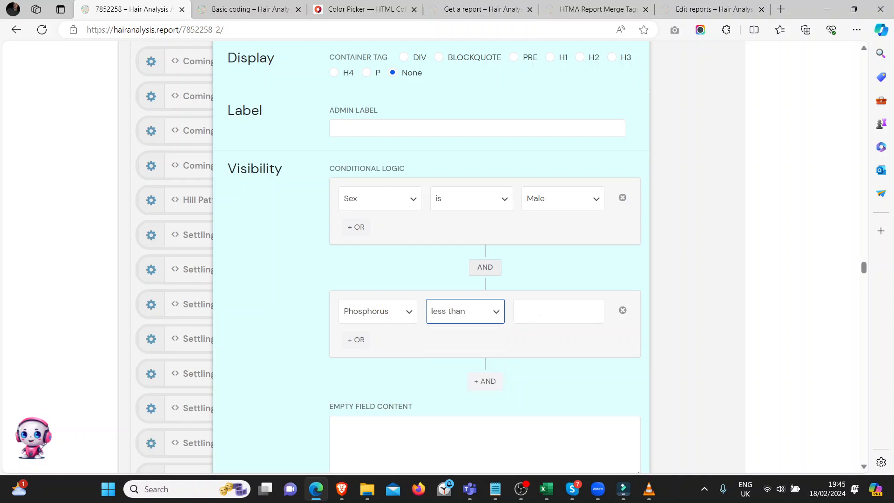
pyautogui.click(538, 313)
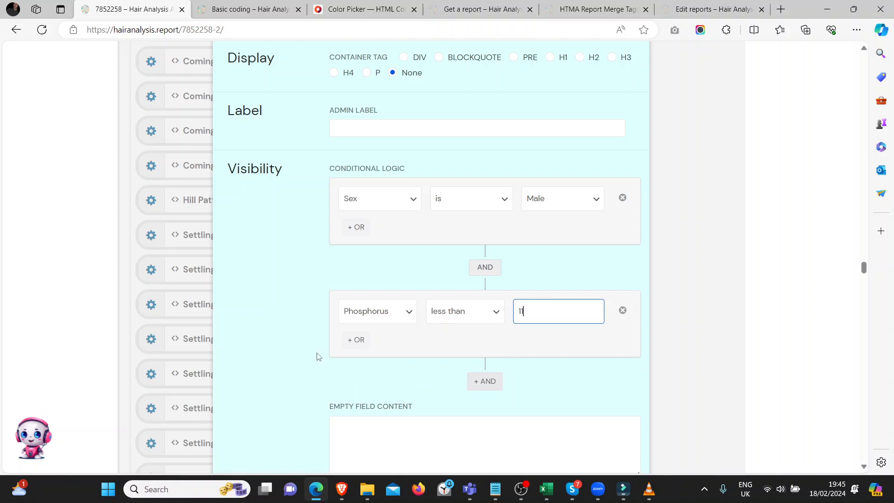
# Add a third AND condition to the block's visibility logic, based on the Symptoms List field.
pyautogui.scroll(-4, 313, 349)
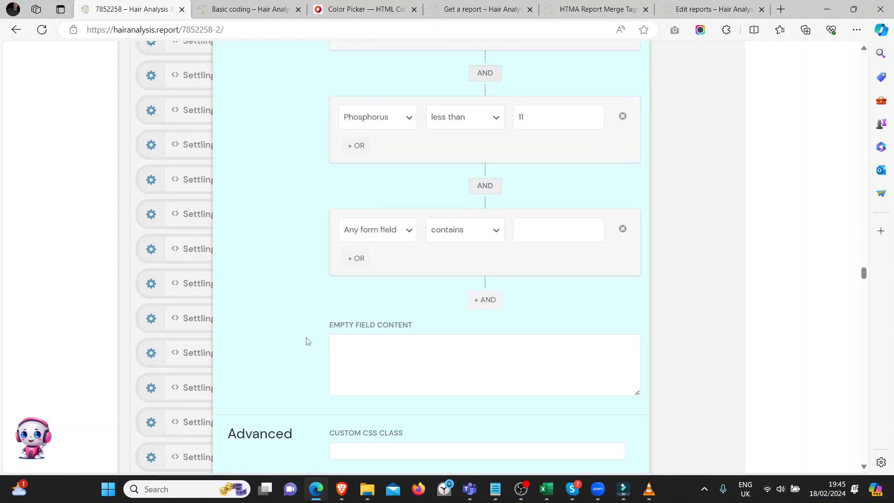
pyautogui.click(377, 232)
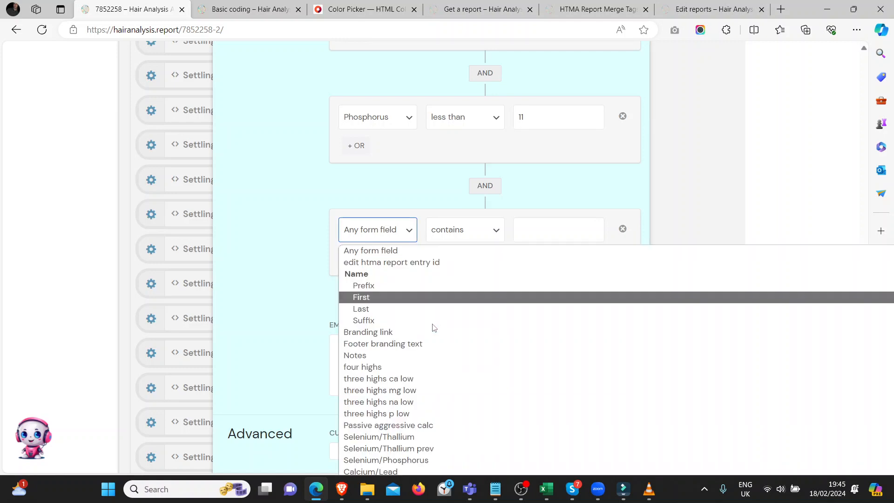
pyautogui.press('Down')
pyautogui.press('Down')
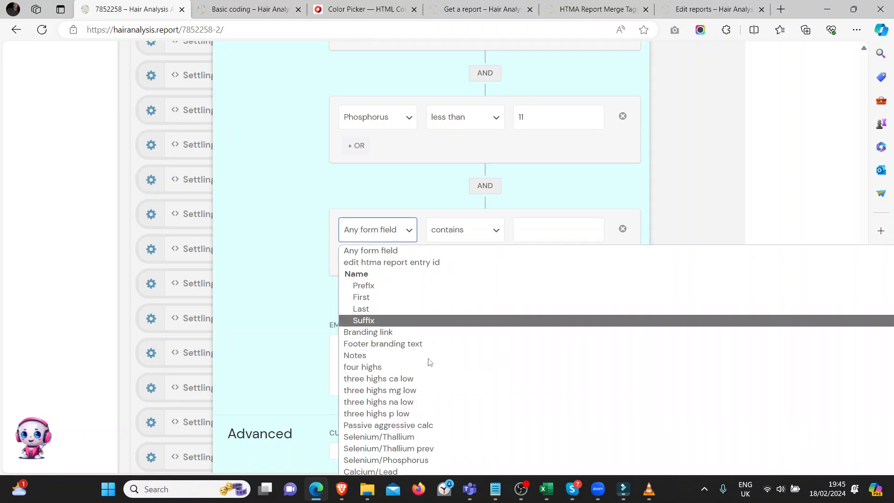
pyautogui.scroll(-3, 428, 364)
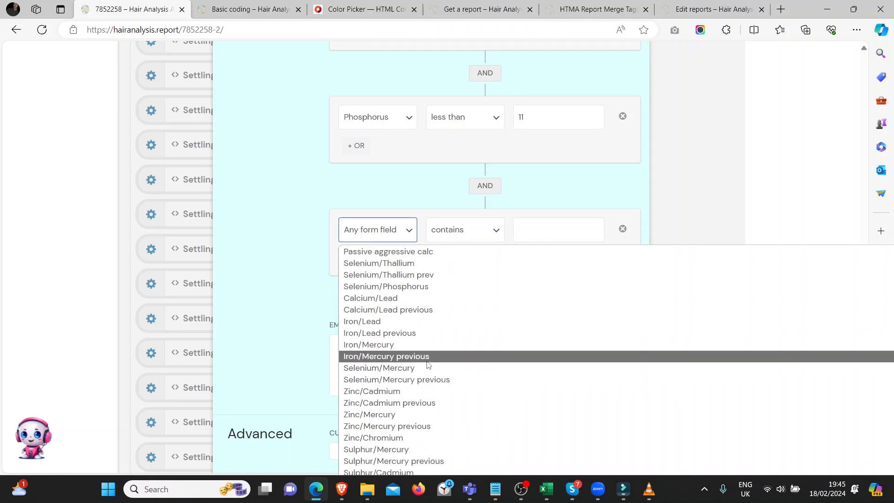
pyautogui.write('sy')
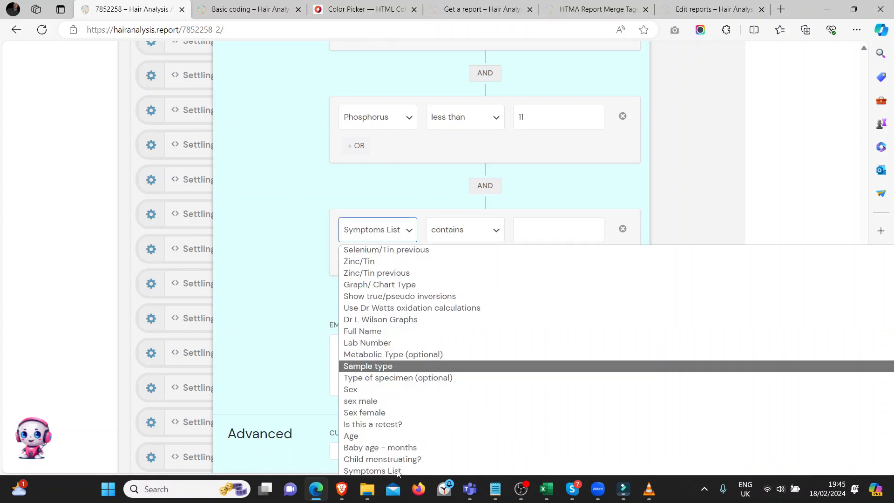
pyautogui.scroll(-2, 397, 472)
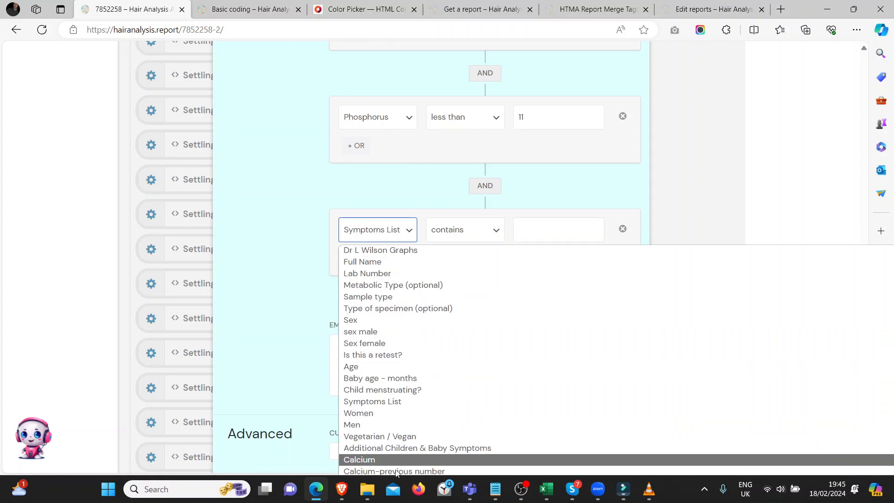
pyautogui.click(386, 403)
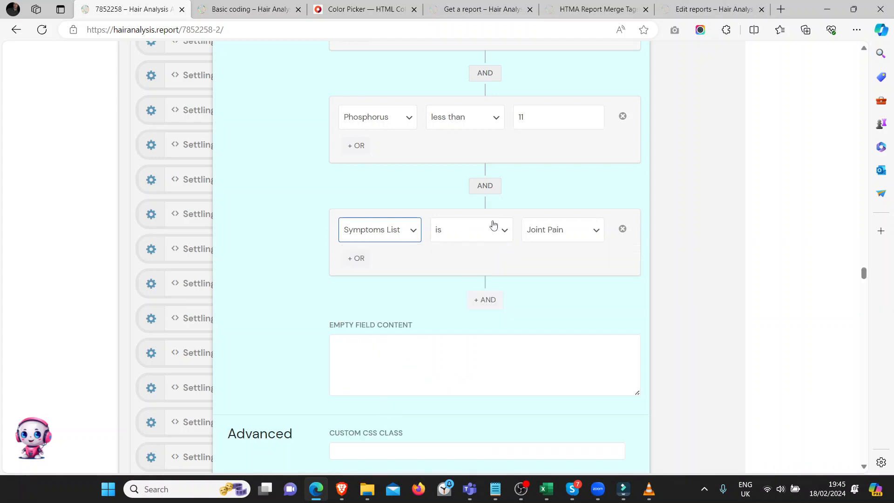
# Set the Symptoms List condition's value to Bursitis.
pyautogui.click(554, 240)
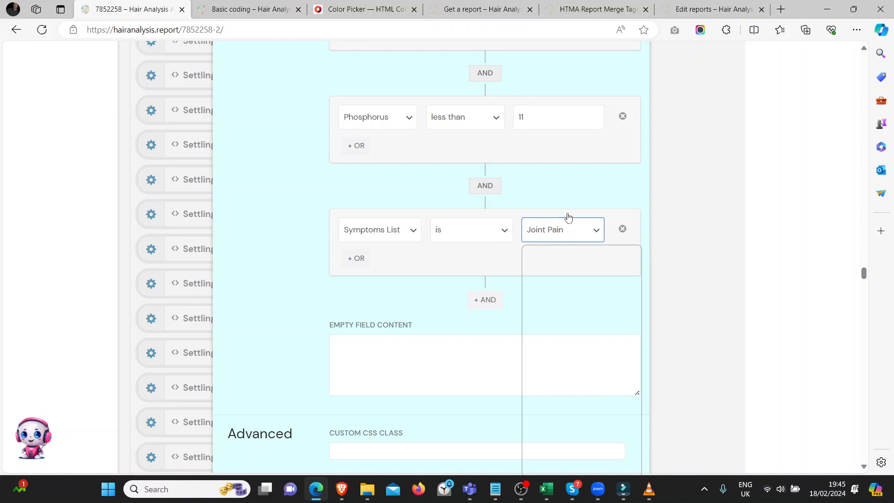
pyautogui.scroll(-1, 568, 194)
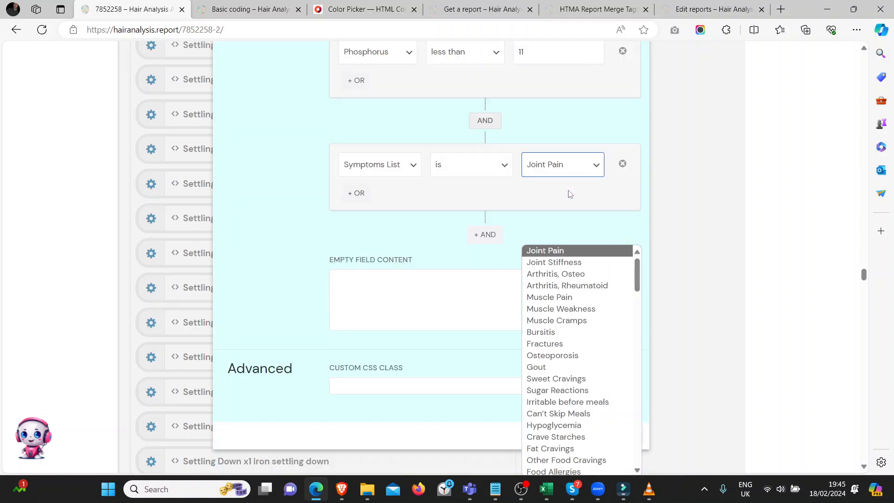
pyautogui.click(553, 170)
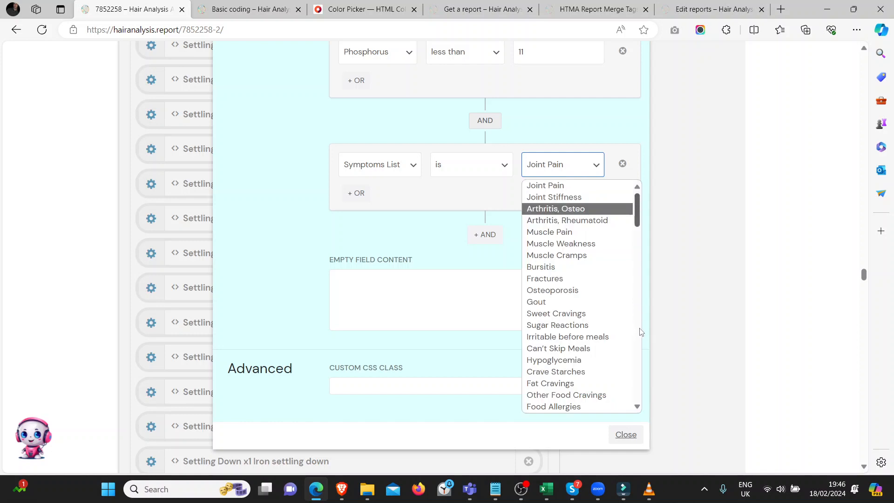
pyautogui.scroll(-5, 638, 335)
pyautogui.scroll(-8, 642, 357)
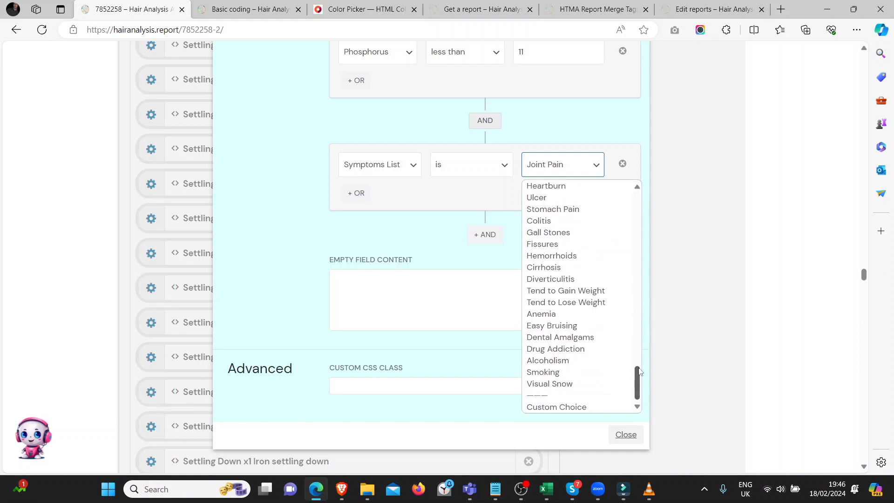
pyautogui.scroll(15, 632, 244)
pyautogui.scroll(10, 632, 243)
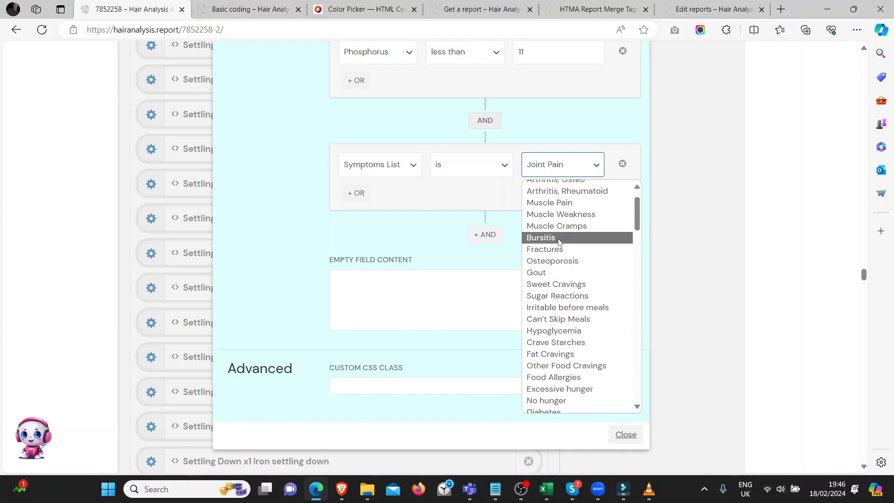
pyautogui.click(558, 241)
# Remove the Phosphorus and Symptoms List conditions from the block's visibility logic.
pyautogui.scroll(4, 279, 282)
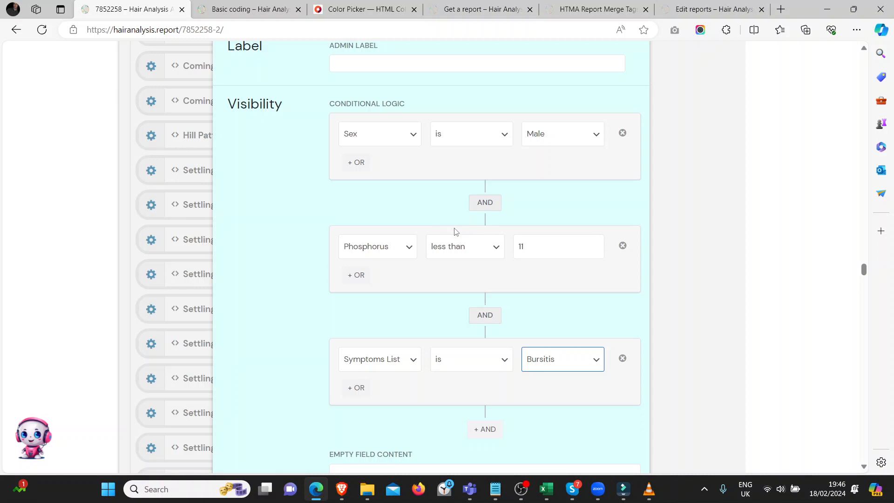
pyautogui.click(622, 247)
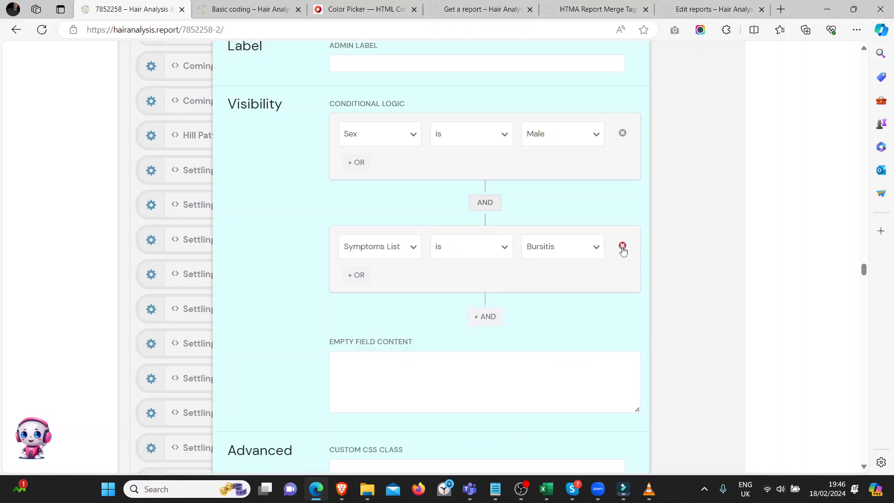
pyautogui.click(622, 247)
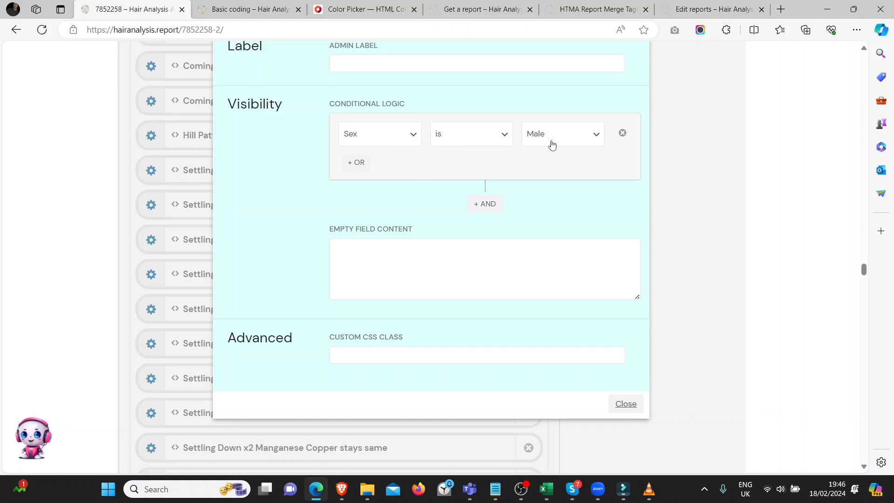
# Add an OR alternative to the Sex condition requiring that Iron/Mercury is .2.
pyautogui.click(349, 168)
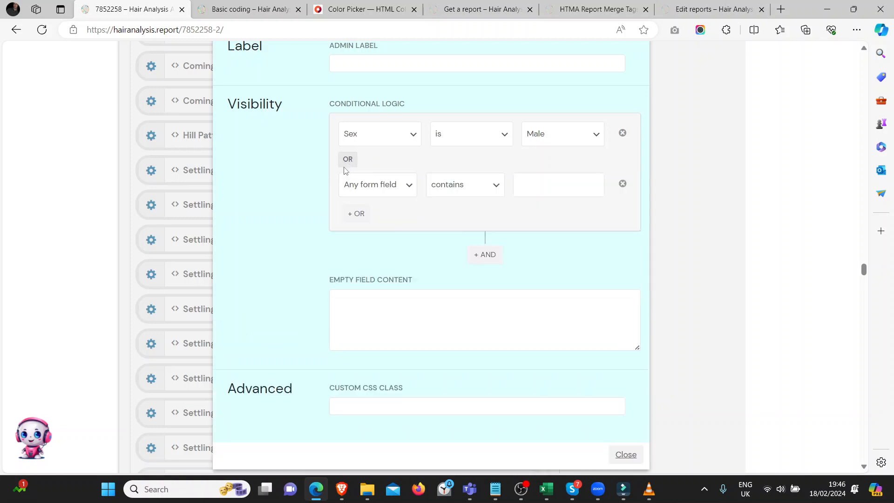
pyautogui.click(366, 188)
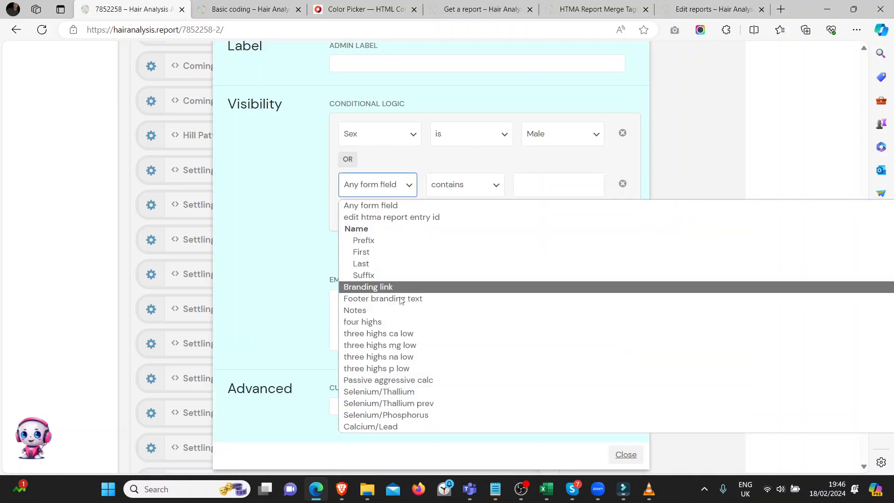
pyautogui.scroll(-3, 401, 335)
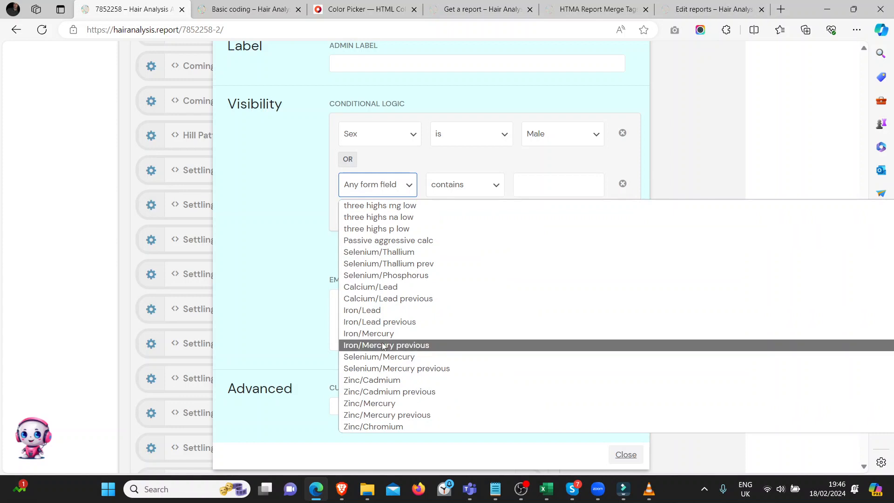
pyautogui.click(378, 334)
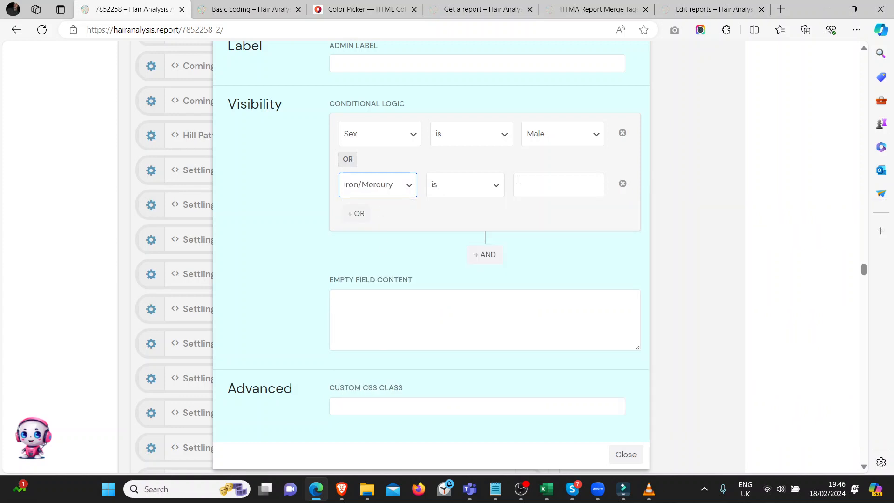
pyautogui.click(536, 187)
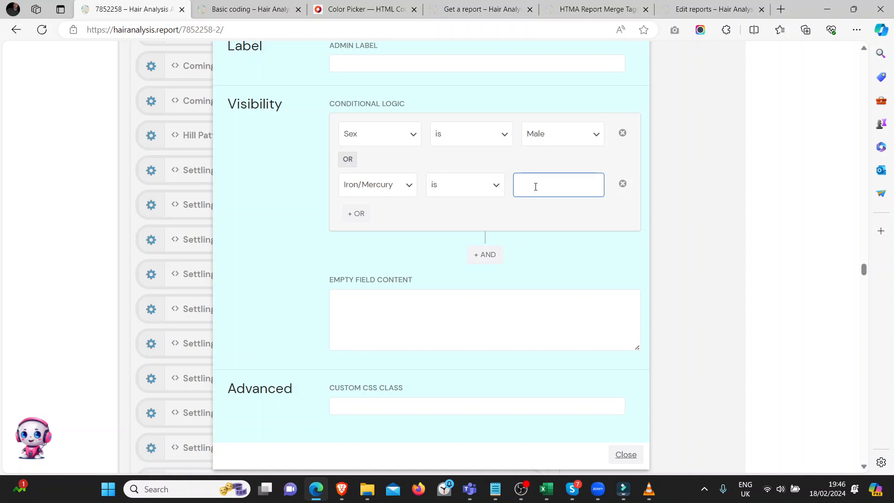
pyautogui.click(320, 260)
pyautogui.scroll(1, 321, 259)
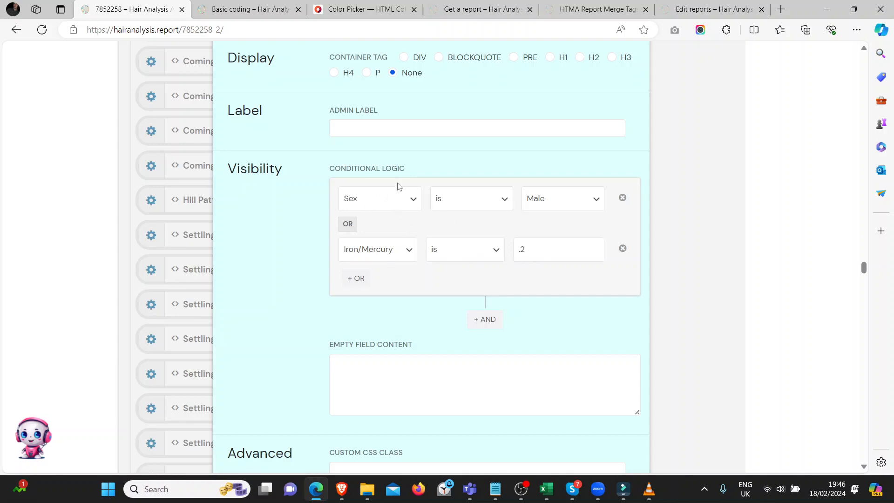
# Set the block's empty field content to "<h2>You are NOT in four lows</h2>" and close the block's settings.
pyautogui.scroll(-1, 266, 274)
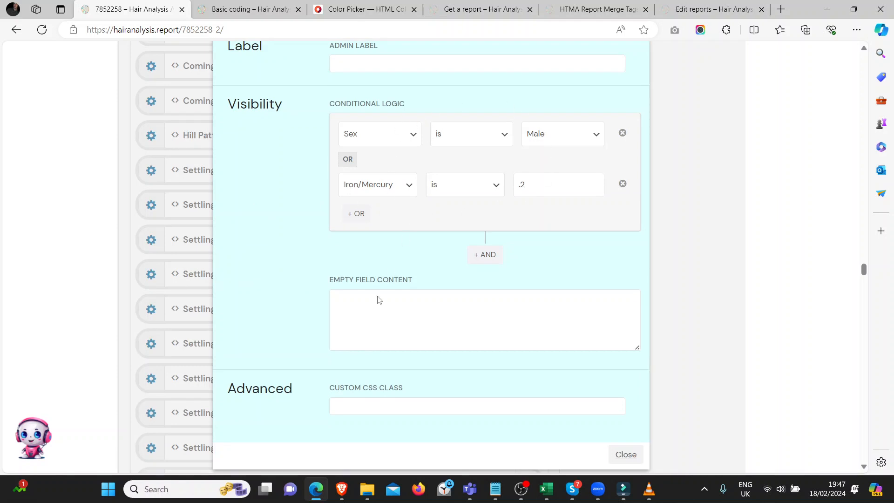
pyautogui.click(367, 311)
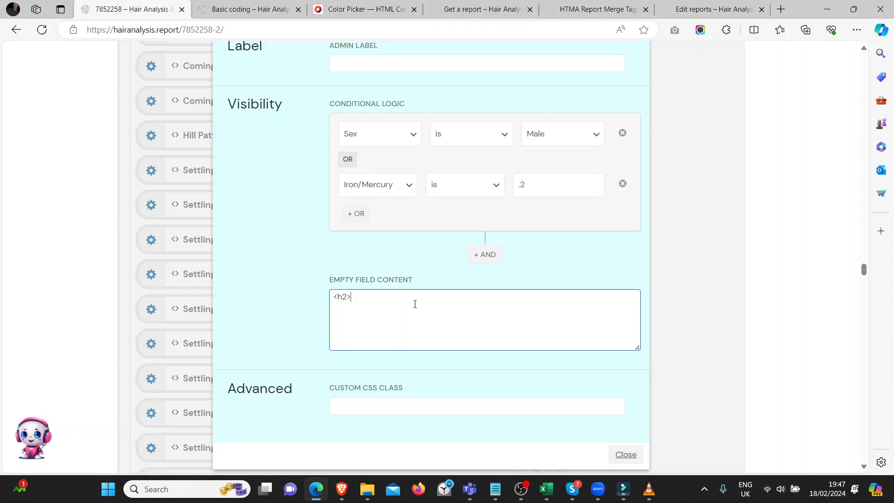
pyautogui.press('capslock')
pyautogui.write('Y')
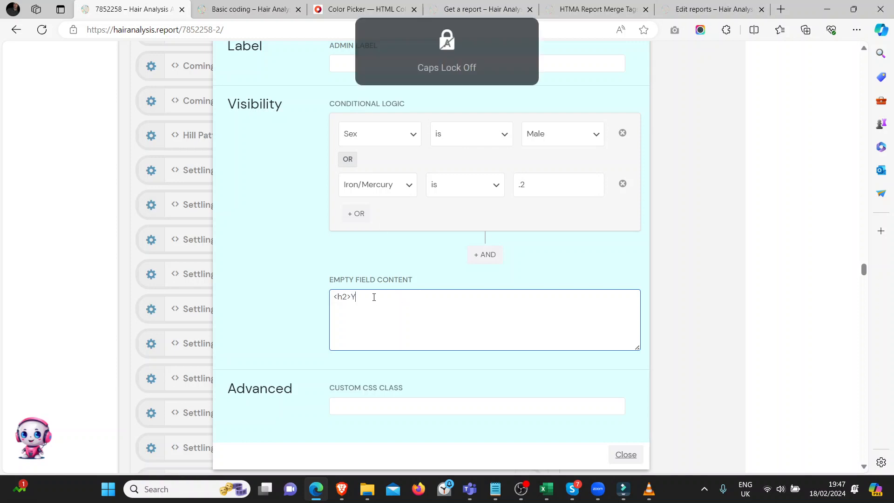
pyautogui.write('ou are')
pyautogui.press('capslock')
pyautogui.write('NOT')
pyautogui.press('capslock')
pyautogui.write('in four lows</h2>')
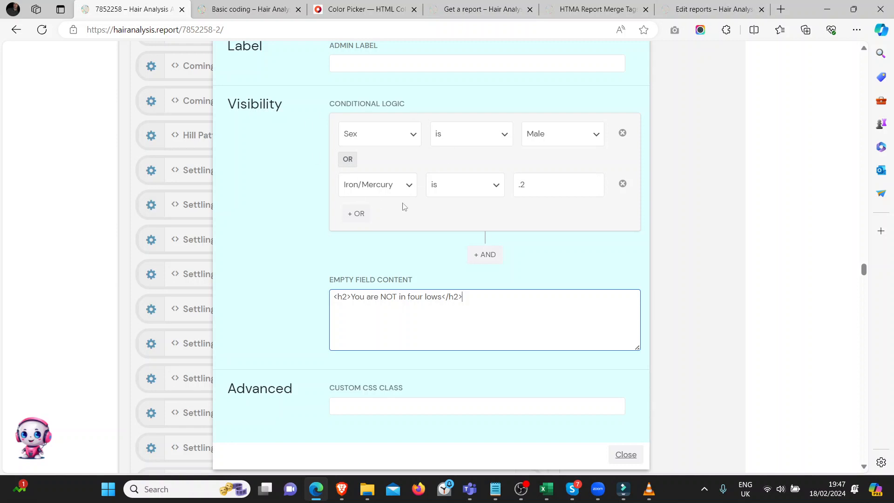
pyautogui.scroll(5, 263, 219)
pyautogui.scroll(8, 264, 235)
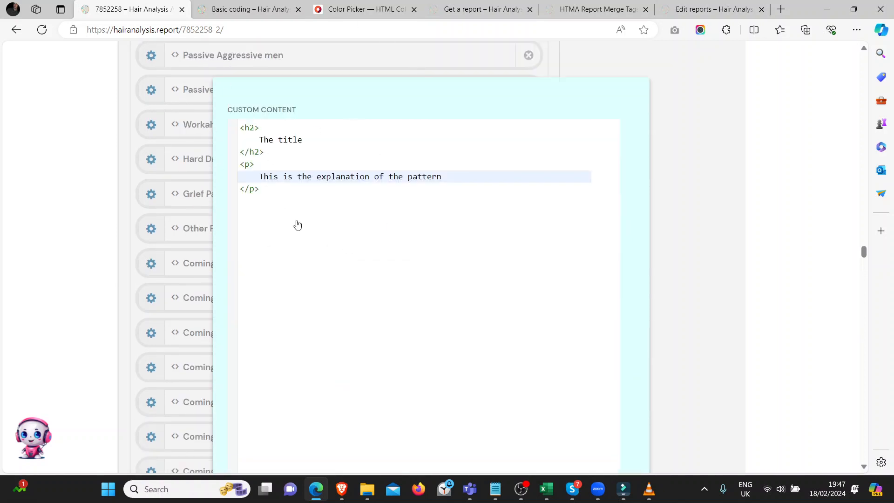
pyautogui.scroll(-5, 297, 225)
pyautogui.scroll(-3, 530, 303)
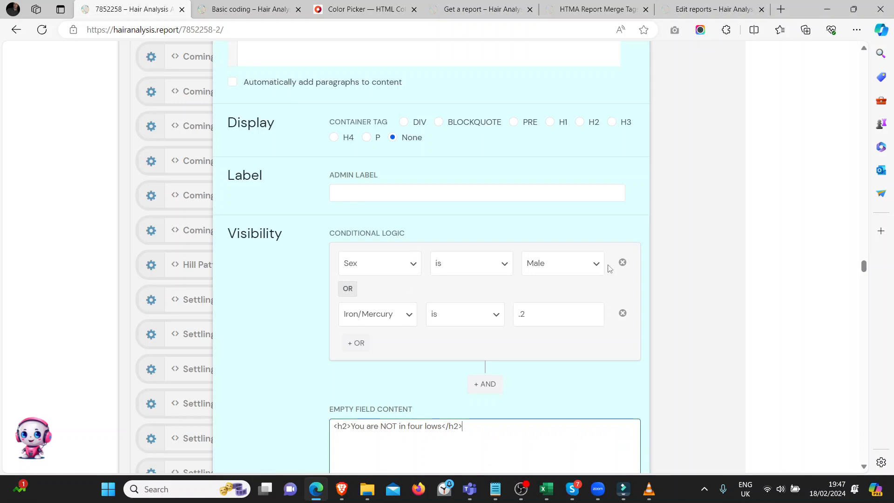
pyautogui.click(205, 238)
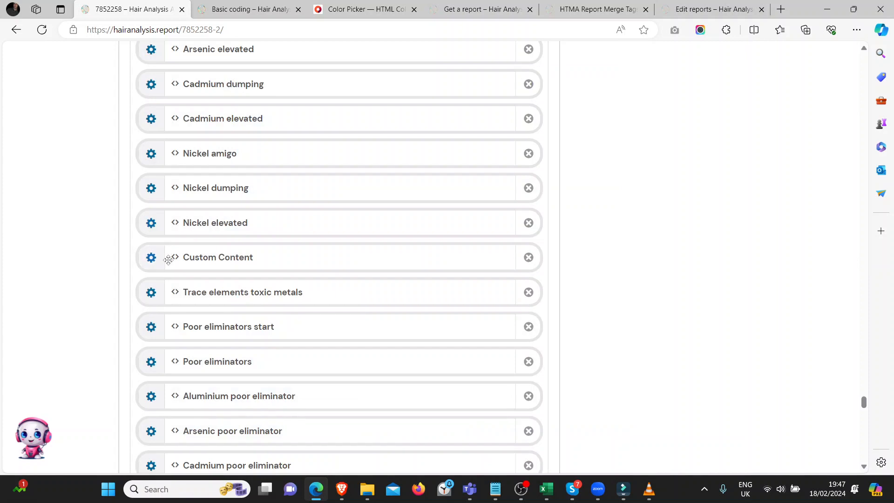
# Find the Low zinc block in the report's content list and open its settings.
pyautogui.scroll(5, 162, 234)
pyautogui.scroll(9, 163, 233)
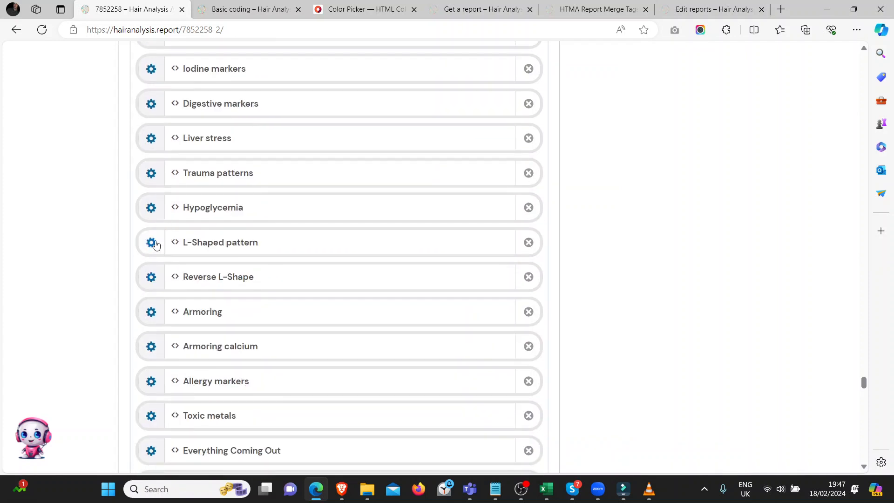
pyautogui.scroll(4, 153, 217)
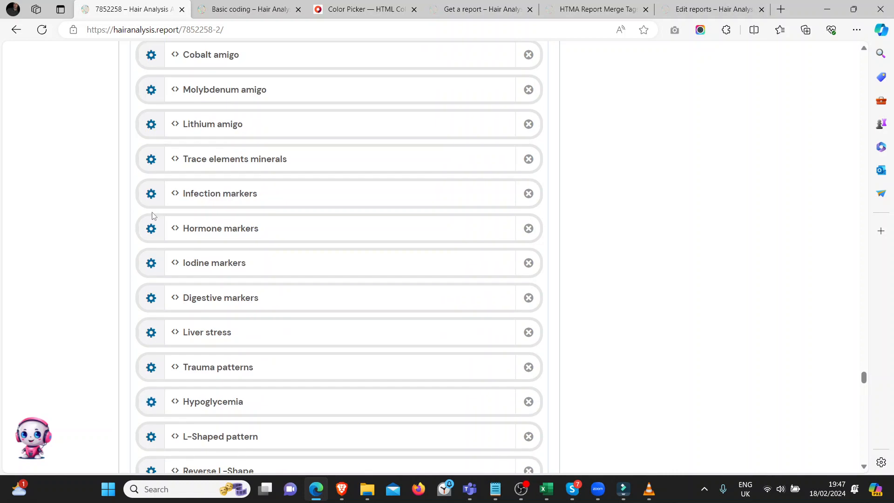
pyautogui.scroll(5, 153, 217)
pyautogui.scroll(9, 152, 216)
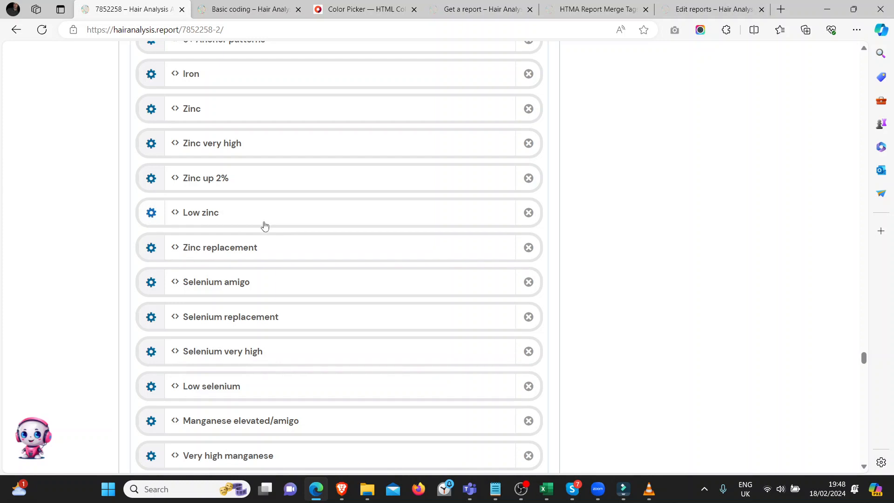
pyautogui.click(265, 226)
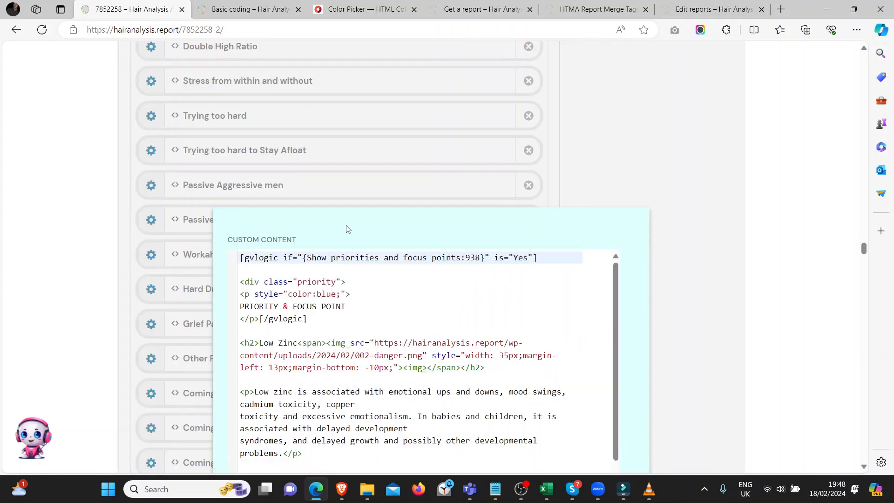
# Change the Low zinc block's visibility condition to Zinc less than 16.
pyautogui.scroll(-6, 347, 229)
pyautogui.scroll(-13, 354, 330)
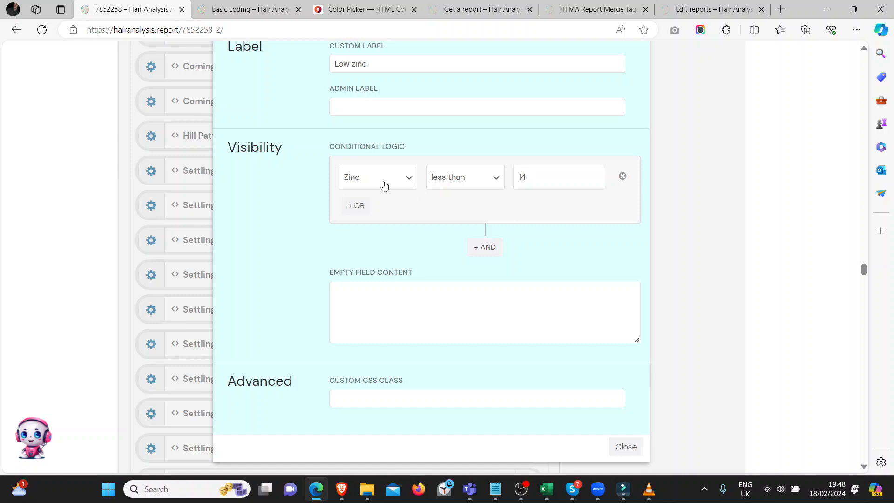
pyautogui.doubleClick(535, 178)
pyautogui.write('1')
pyautogui.click(278, 215)
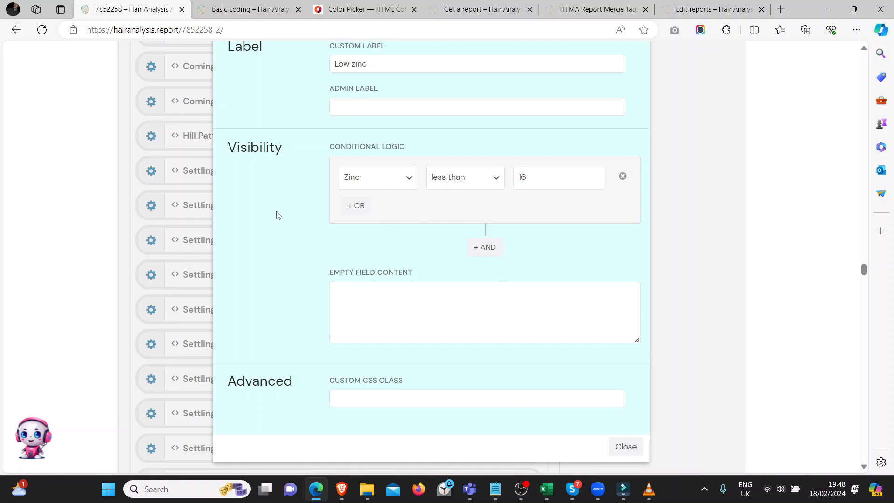